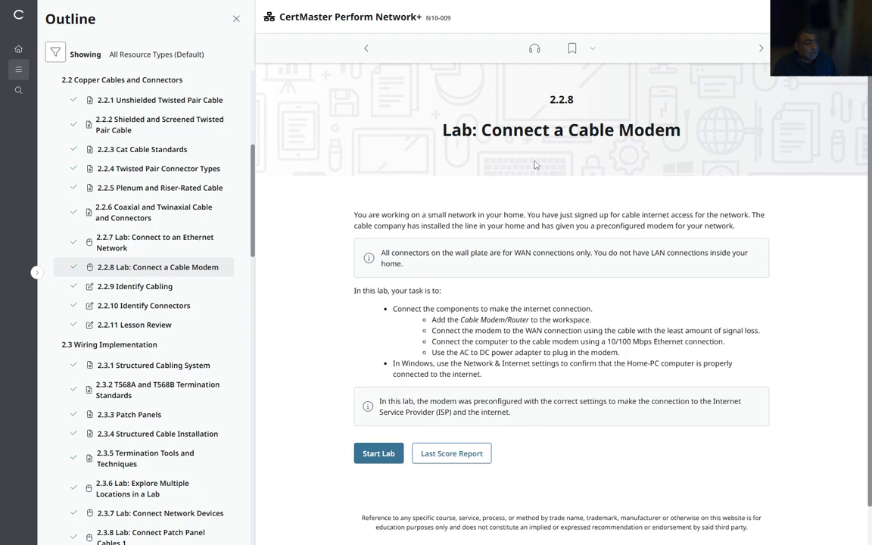
Start the 2.2.8 lab, Connect a Cable Modem, from its introduction page.
drag(548, 99, 579, 104)
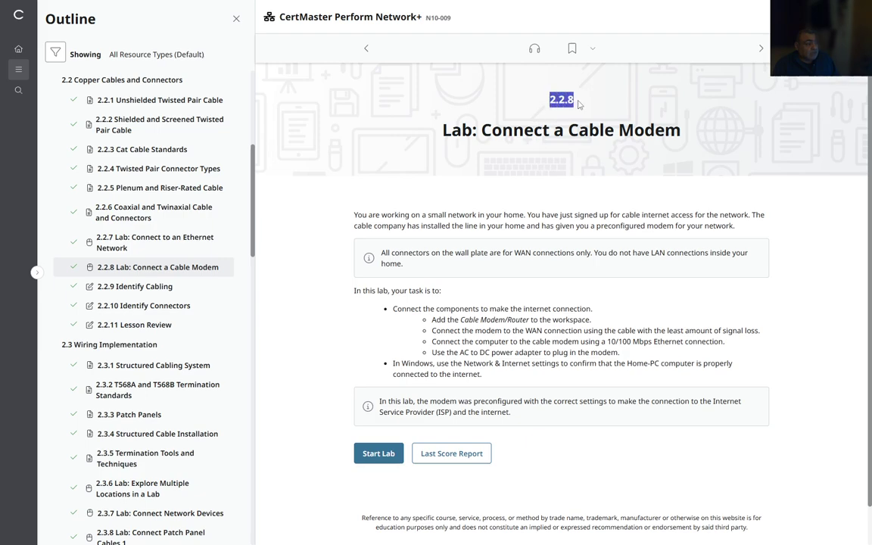
drag(481, 130, 682, 131)
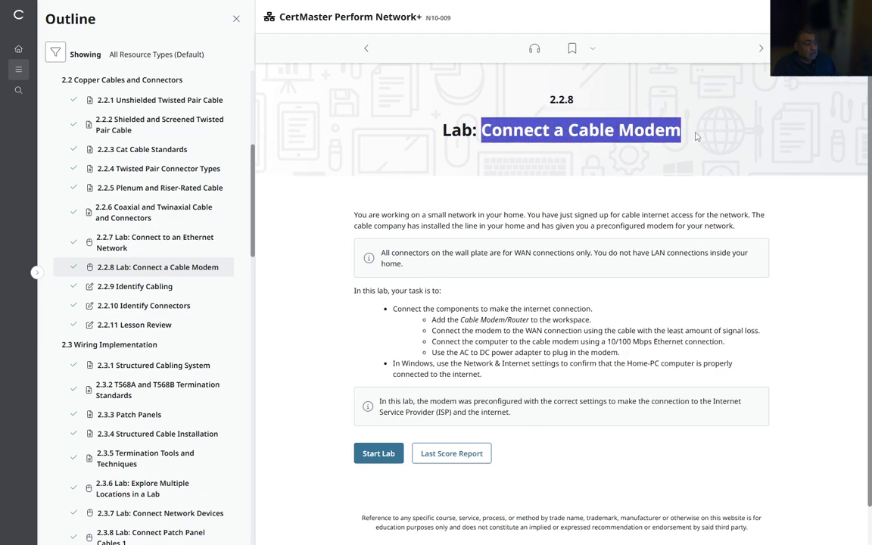
click(381, 454)
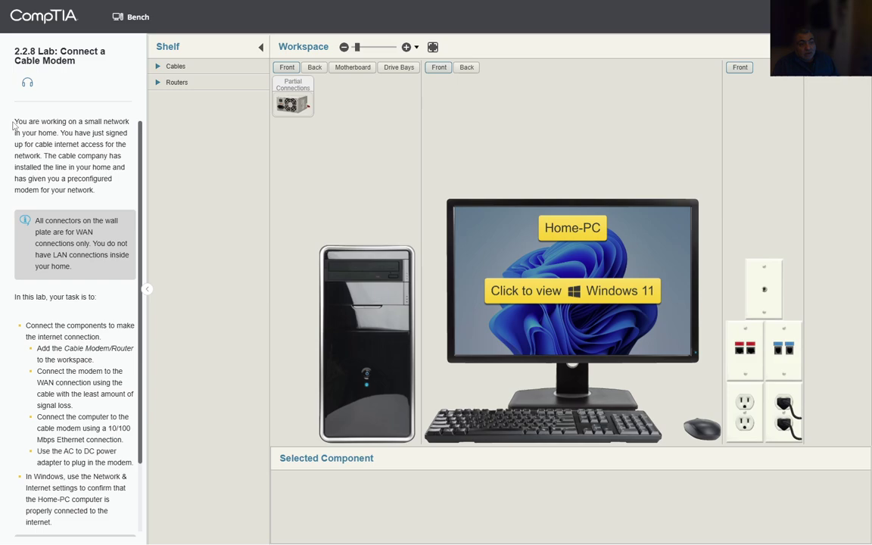
Read the lab scenario and the note on wall plate connectors, and check which cables and routers the shelf offers.
drag(14, 124, 54, 134)
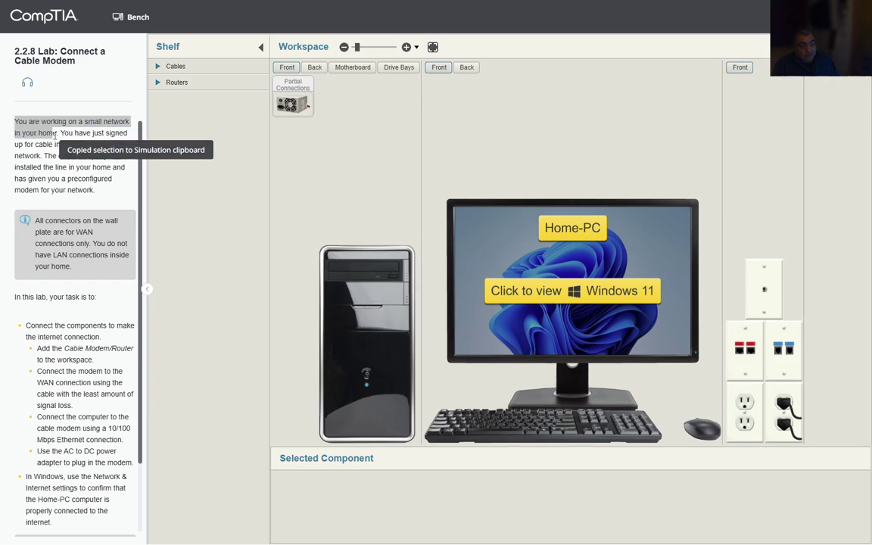
drag(60, 133, 117, 198)
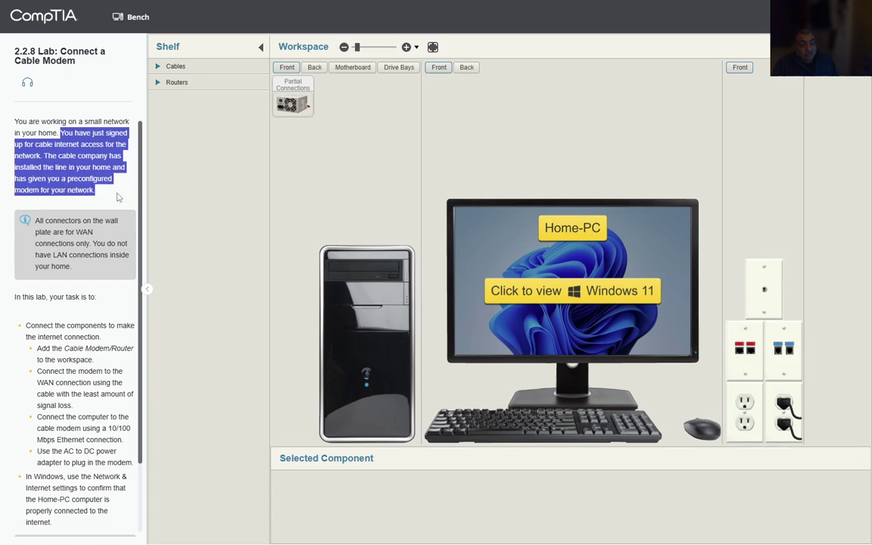
key(ctrl+c)
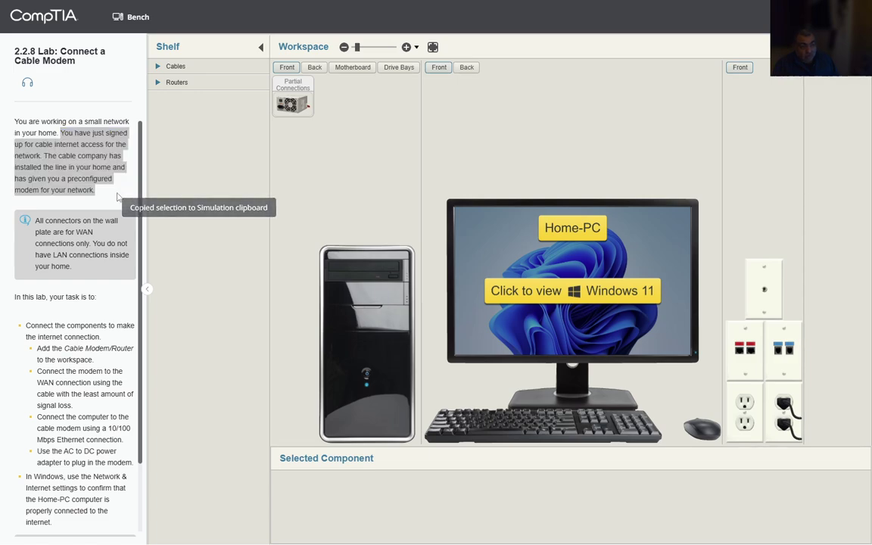
click(161, 84)
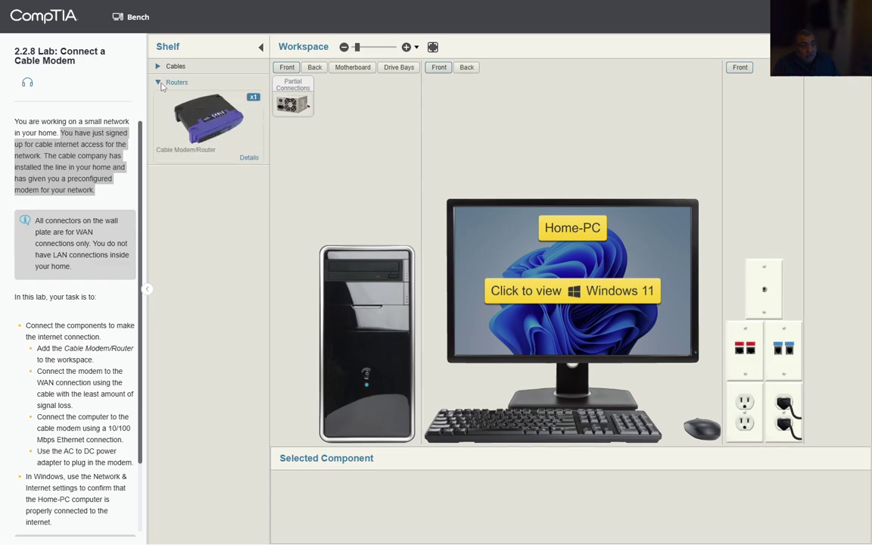
click(158, 67)
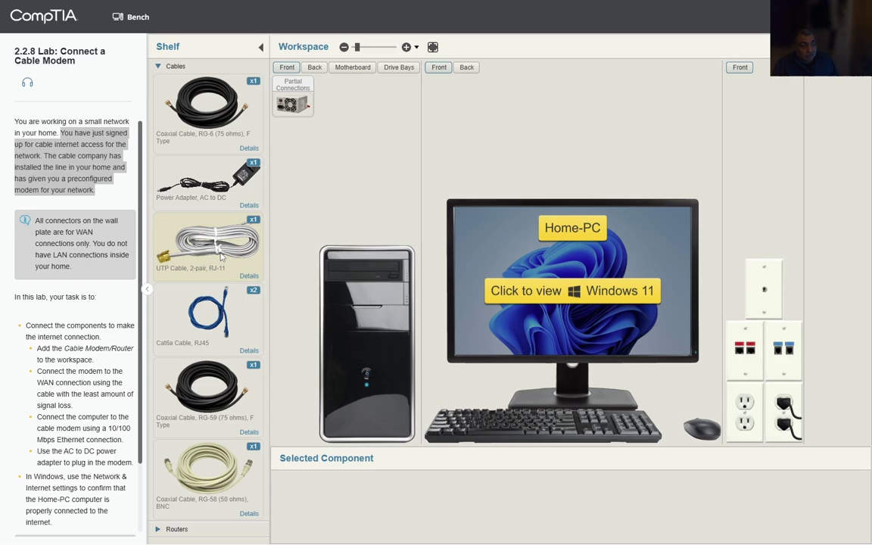
click(158, 67)
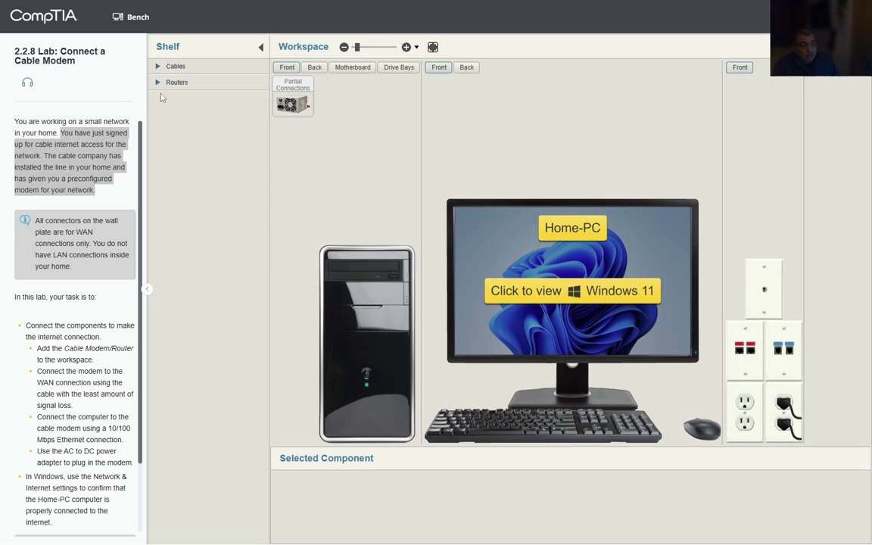
click(163, 82)
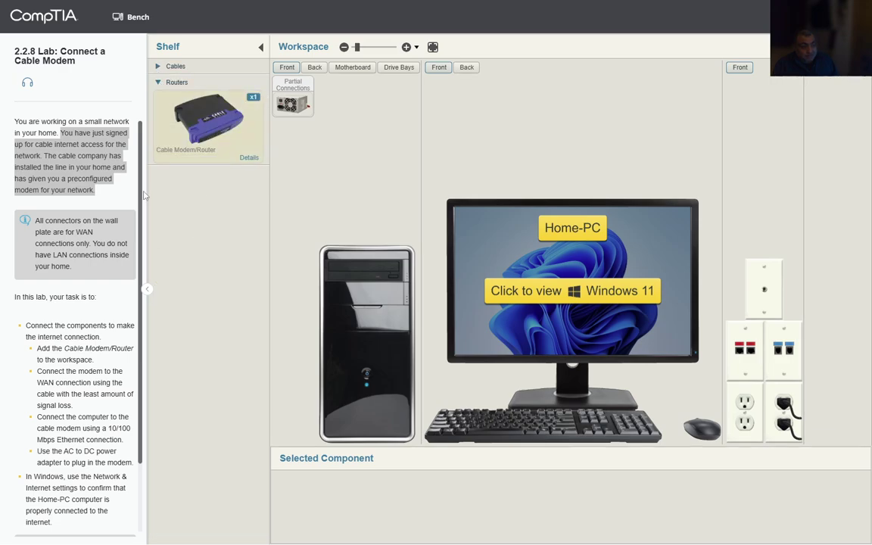
click(57, 249)
drag(34, 224, 107, 277)
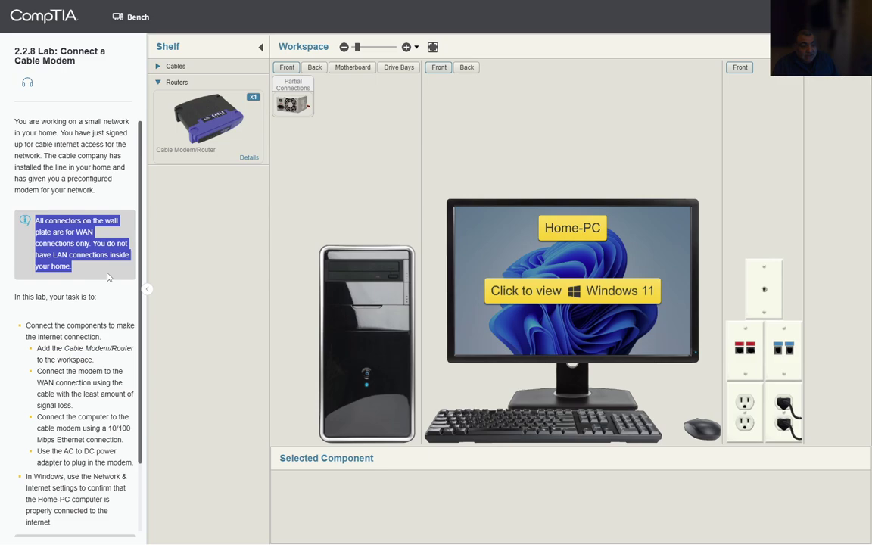
key(ctrl+c)
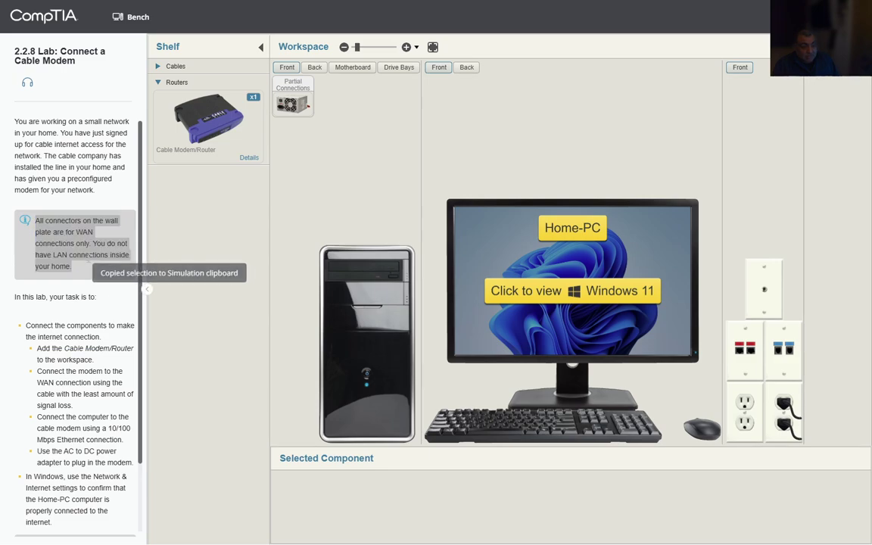
Examine the wall plate connectors in the workspace up close, and return to the full bench overview.
scroll(87, 257, down, 1)
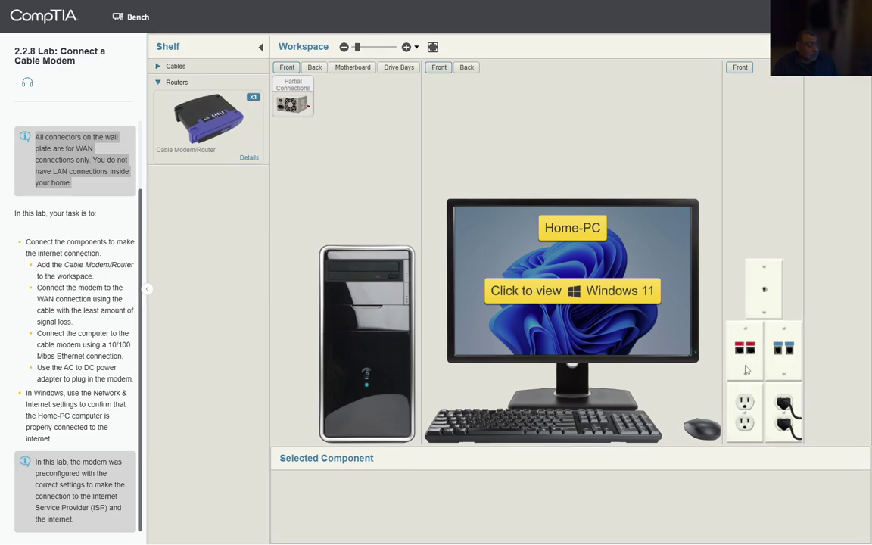
scroll(755, 372, up, 1)
scroll(755, 373, up, 1)
drag(690, 442, 785, 442)
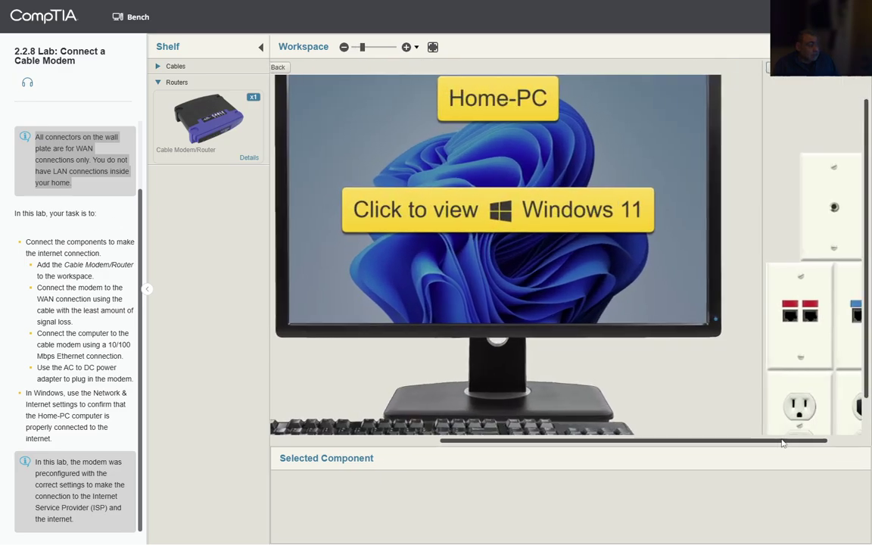
scroll(756, 327, up, 2)
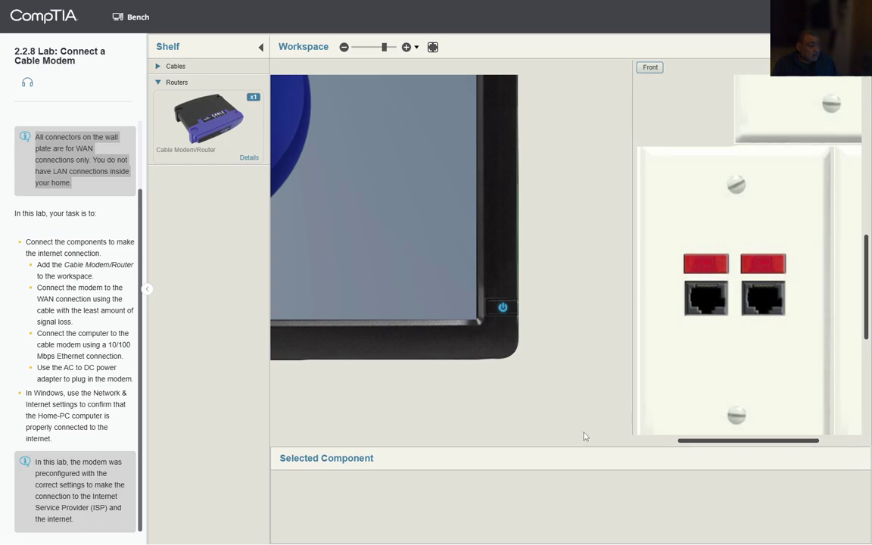
drag(771, 442, 524, 452)
scroll(564, 370, down, 2)
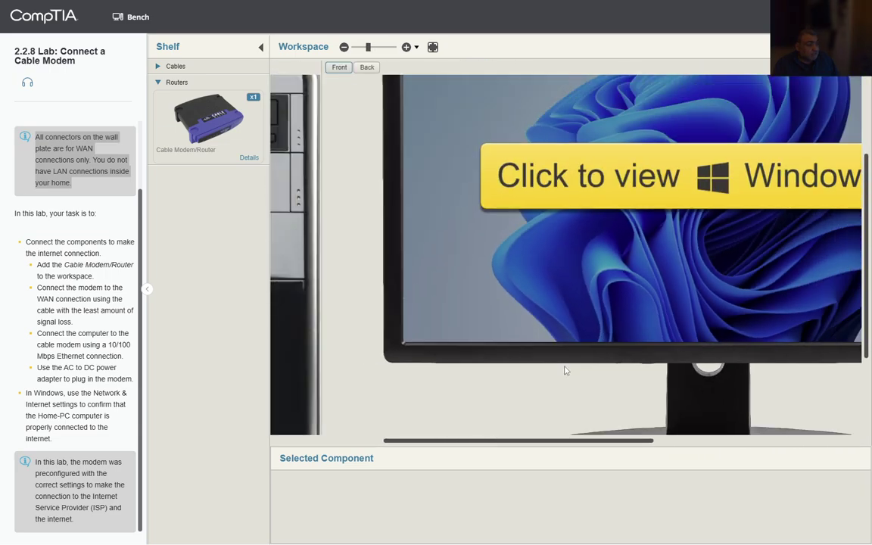
scroll(564, 371, down, 2)
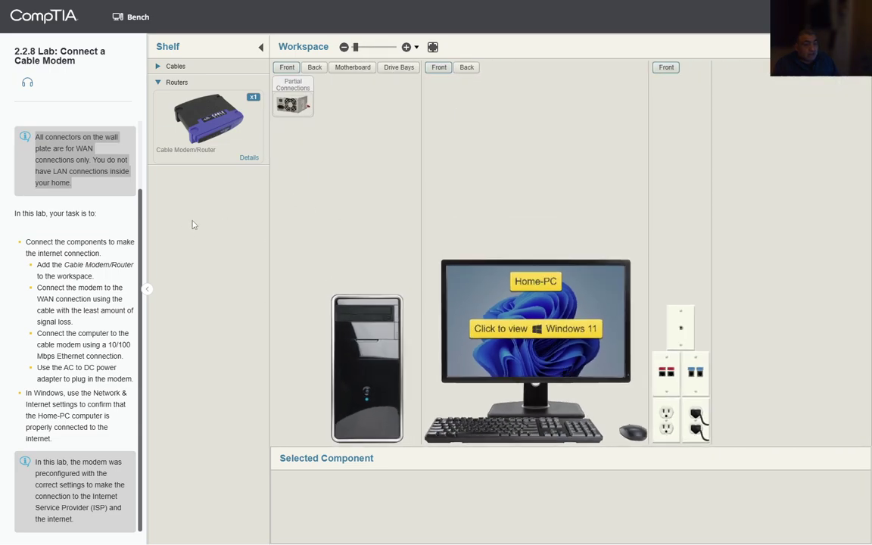
Read the first connection task and add the Cable Modem/Router from the shelf to the workspace.
click(41, 261)
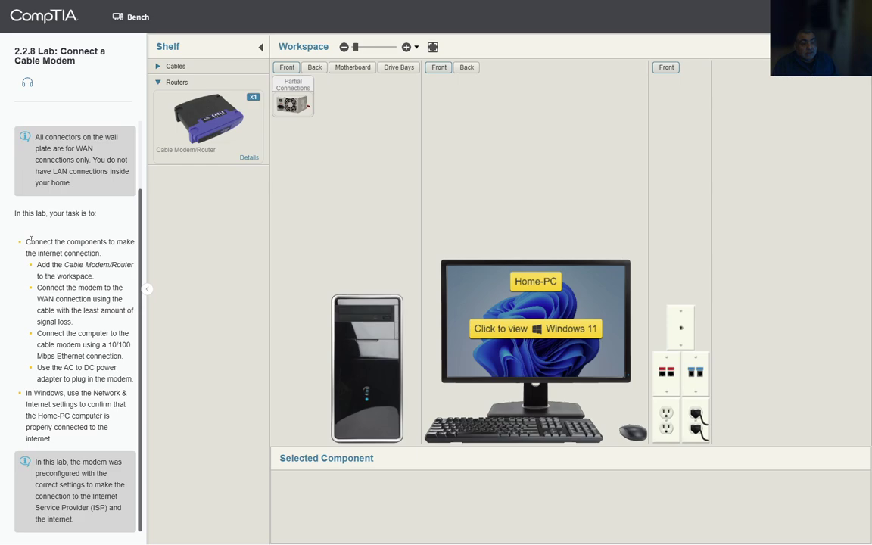
drag(26, 242, 107, 255)
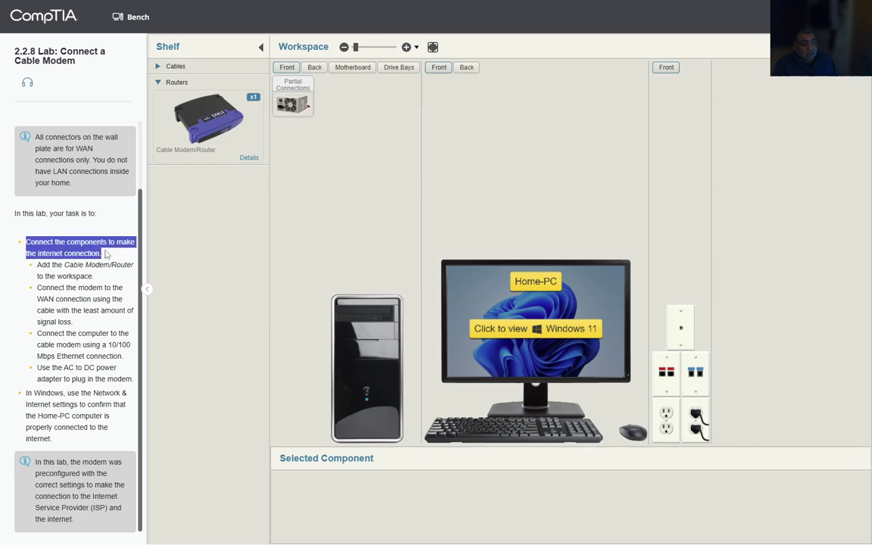
click(91, 269)
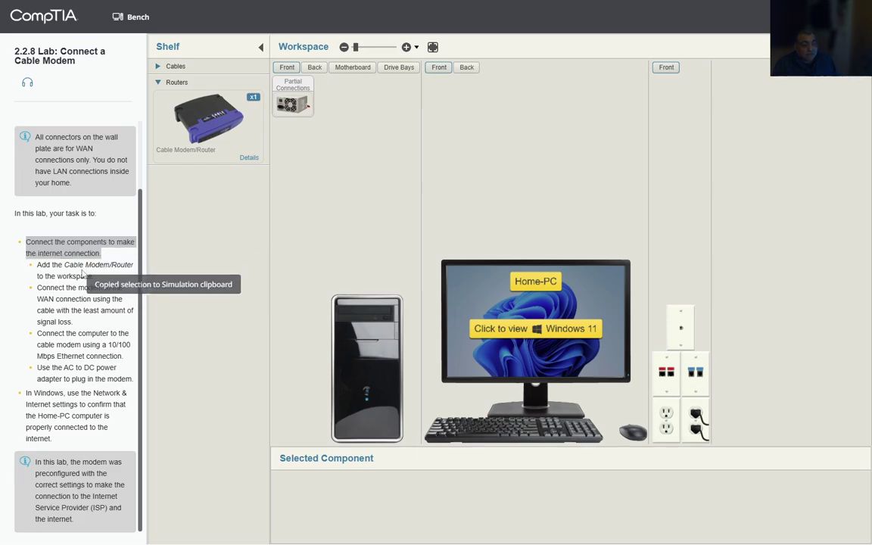
drag(41, 265, 106, 280)
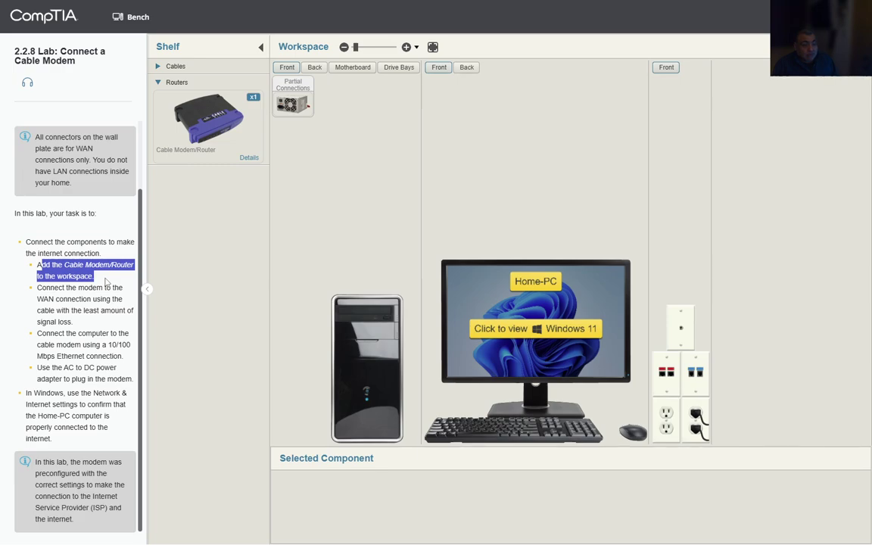
key(ctrl+c)
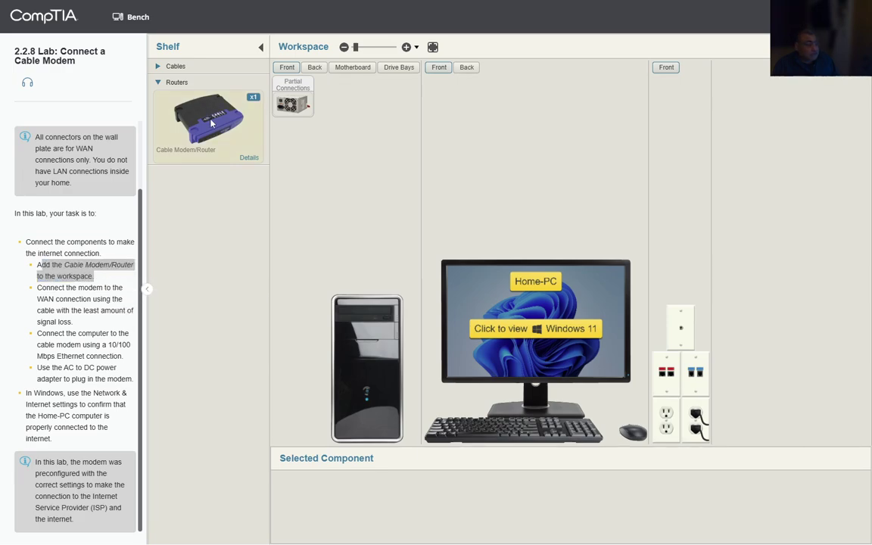
drag(213, 123, 733, 396)
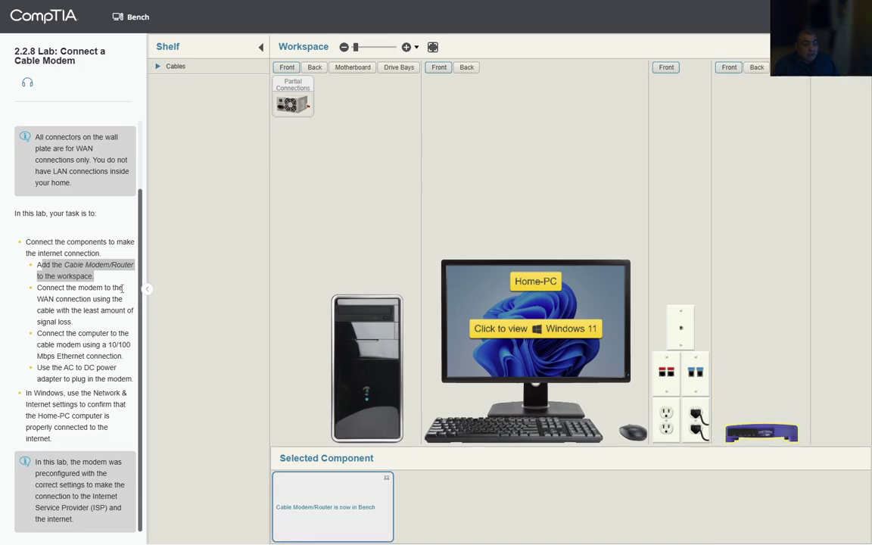
Review the WAN connection requirement and display the back of the Cable Modem/Router to see its ports beside the wall plates.
drag(37, 288, 103, 323)
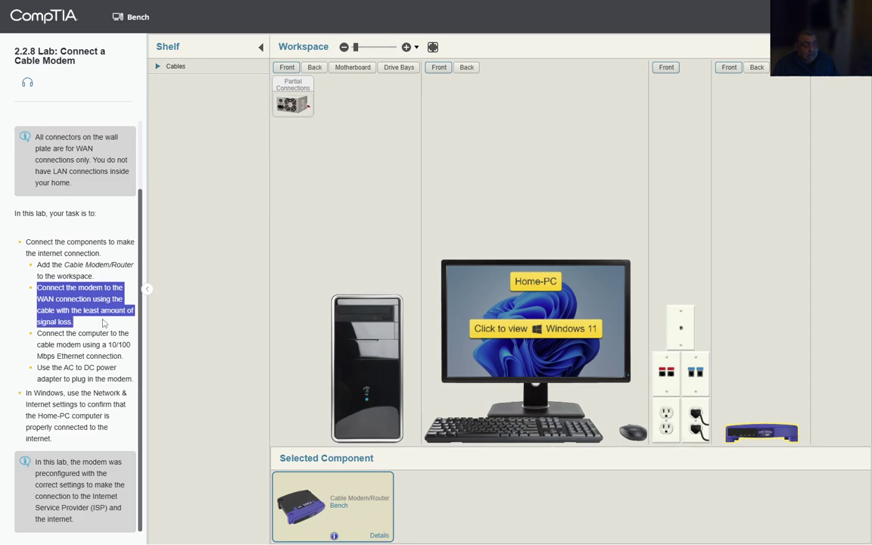
drag(104, 323, 104, 324)
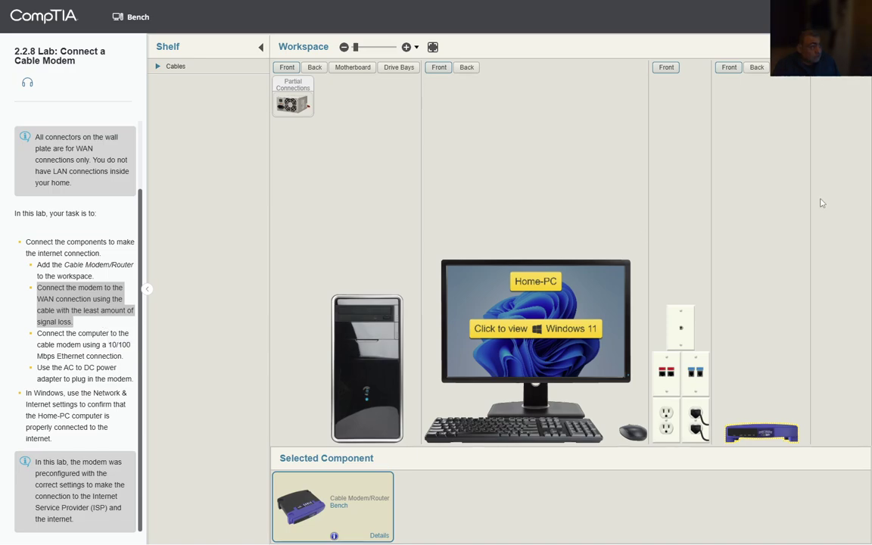
click(758, 67)
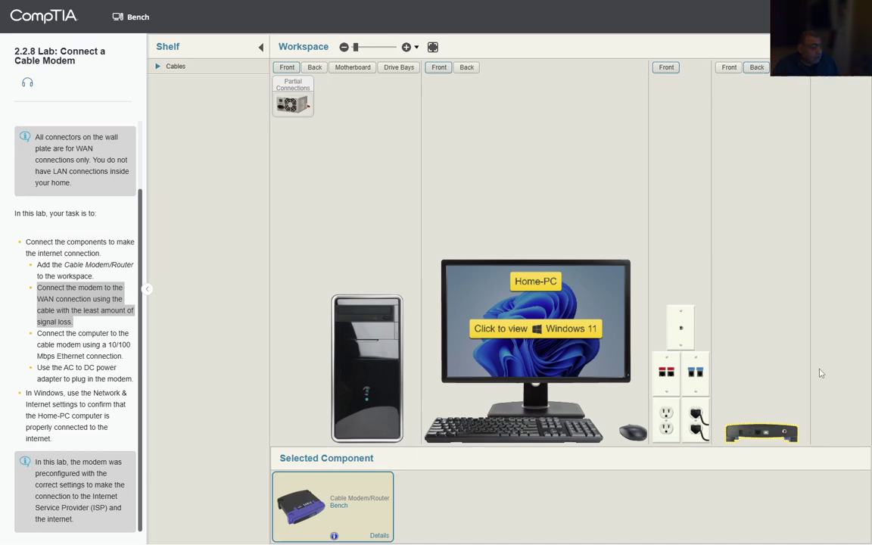
scroll(712, 397, up, 2)
drag(693, 440, 867, 440)
scroll(727, 385, up, 2)
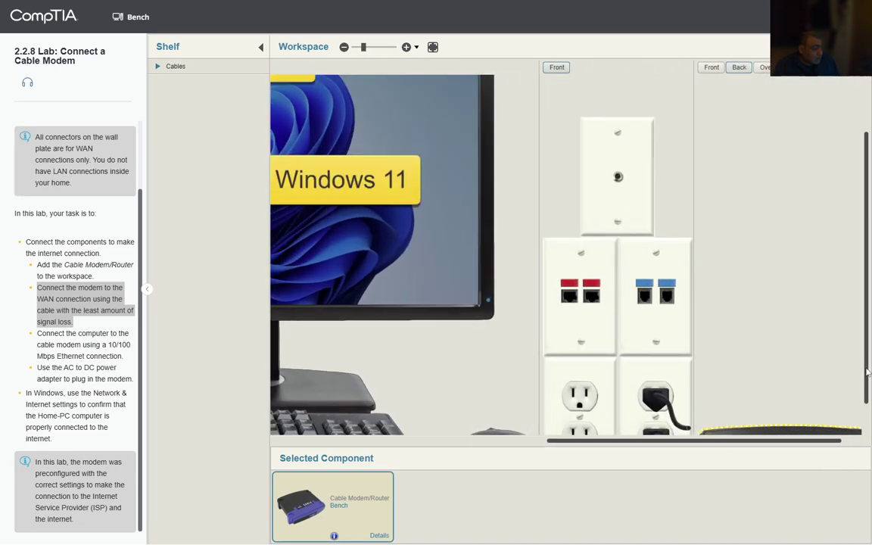
scroll(781, 338, down, 1)
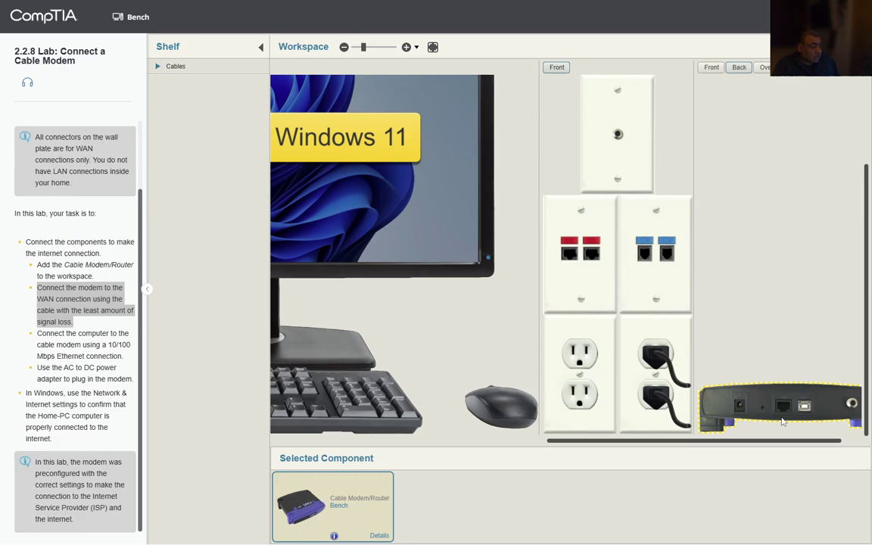
Inspect the RG-6 (75 ohms) F Type coaxial cable and its connector, and attach one end to the coaxial port on the modem's back.
click(159, 68)
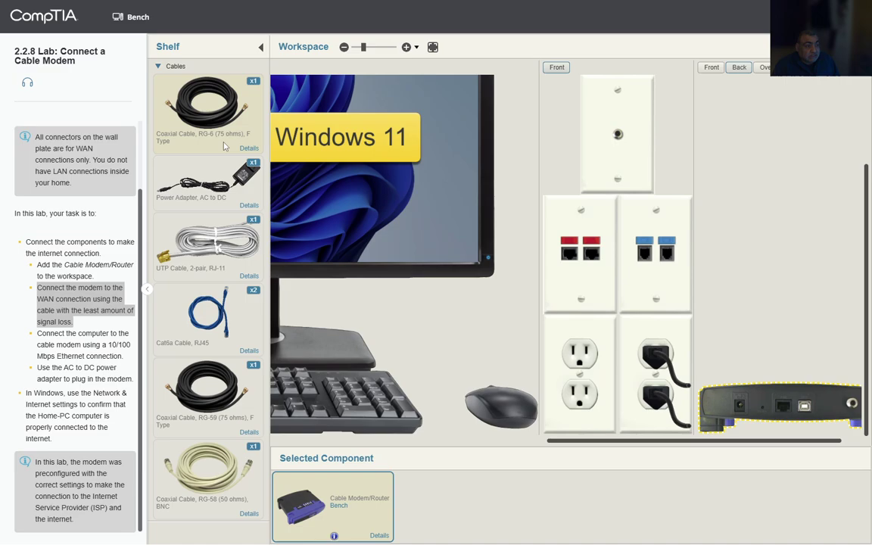
click(203, 128)
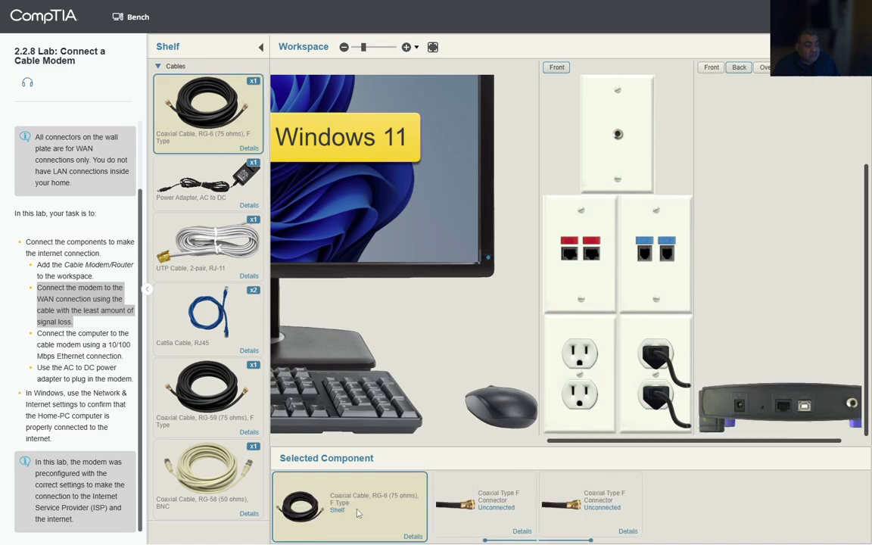
click(414, 537)
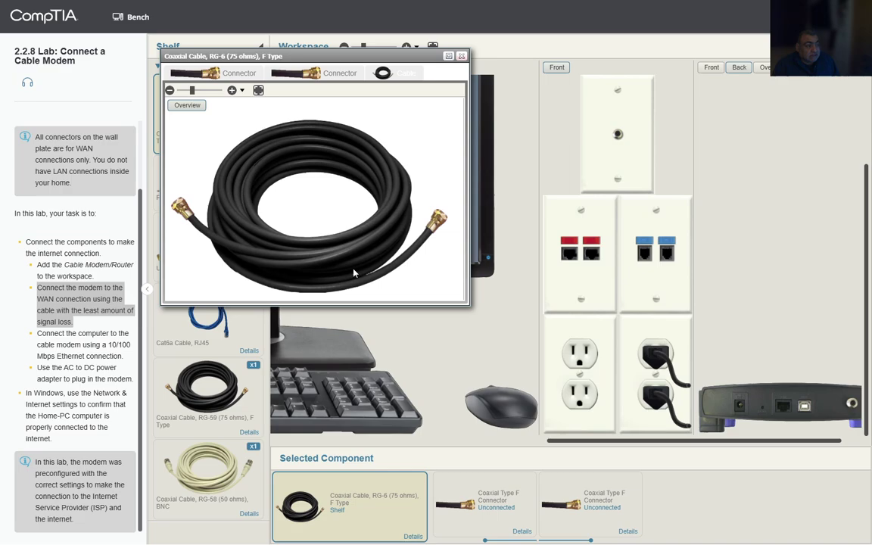
scroll(340, 215, up, 1)
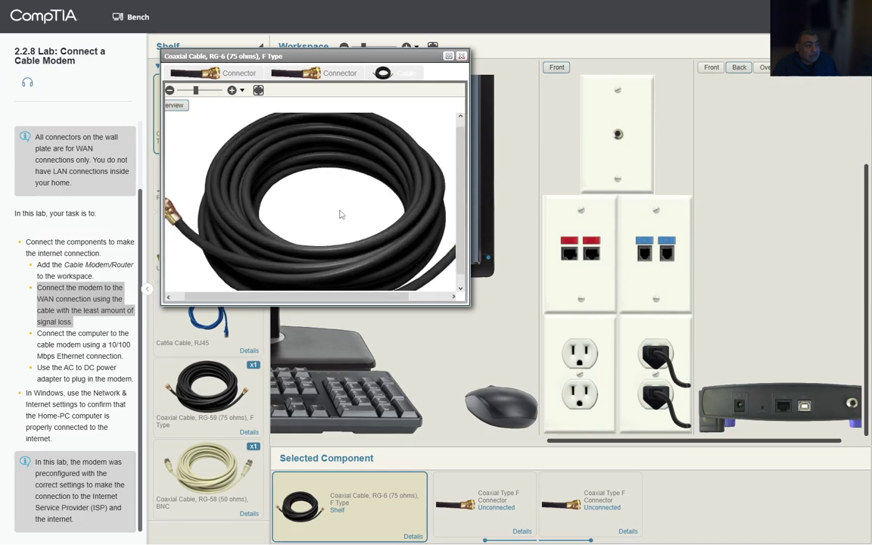
scroll(340, 214, down, 1)
click(243, 75)
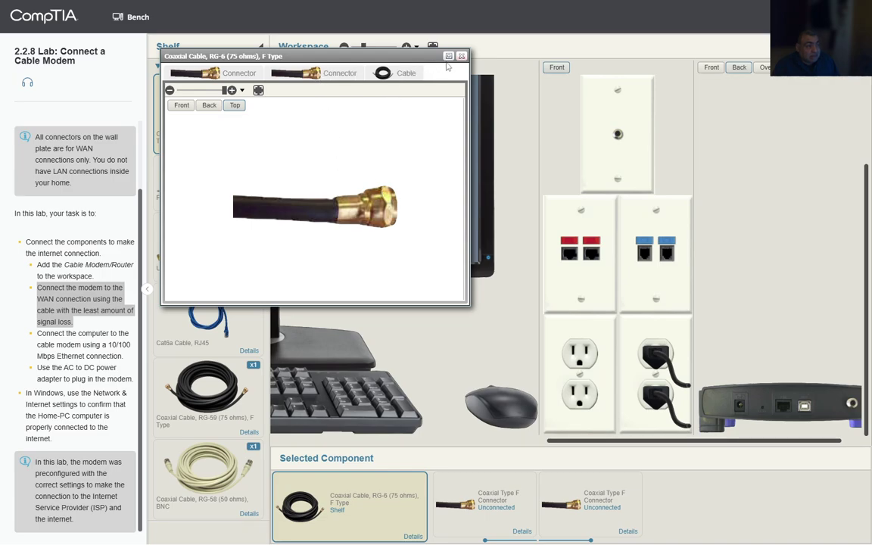
click(461, 56)
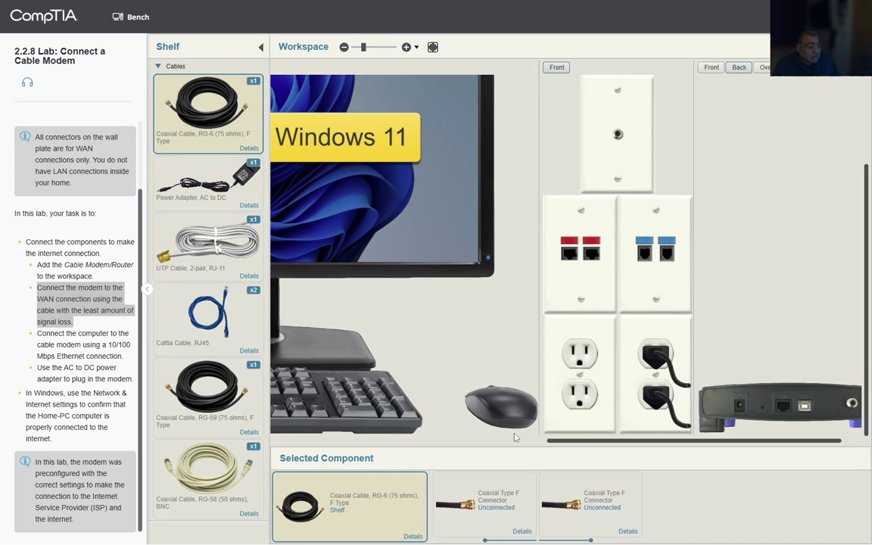
drag(561, 506, 814, 409)
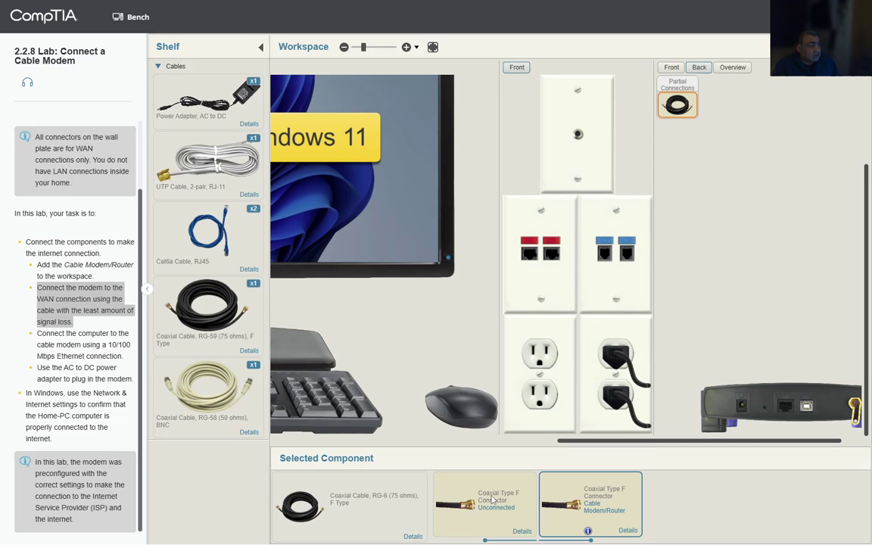
Attach the free end of the RG-6 coaxial cable to the coaxial connector on the wall plate.
drag(471, 506, 580, 139)
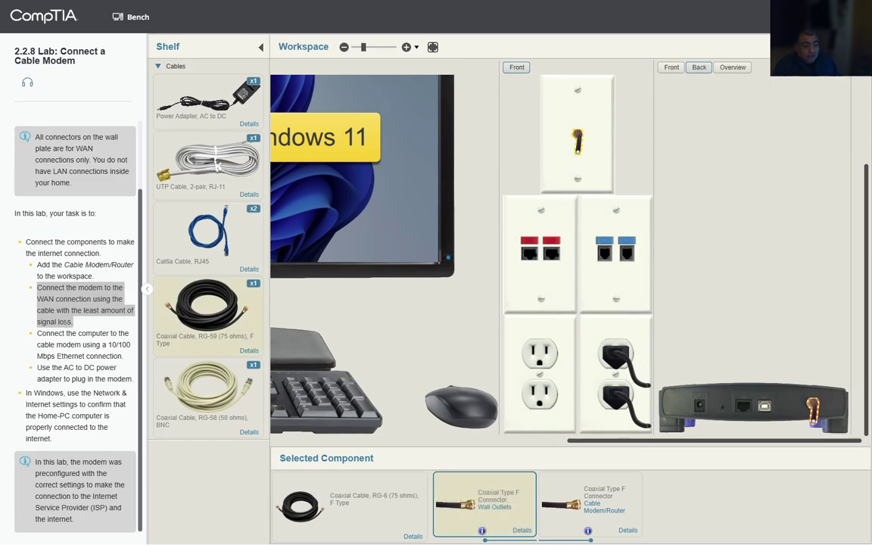
Read the computer-to-modem Ethernet requirement and connect one end of a Cat6a RJ45 cable to the Ethernet port on the modem's back.
drag(38, 333, 125, 364)
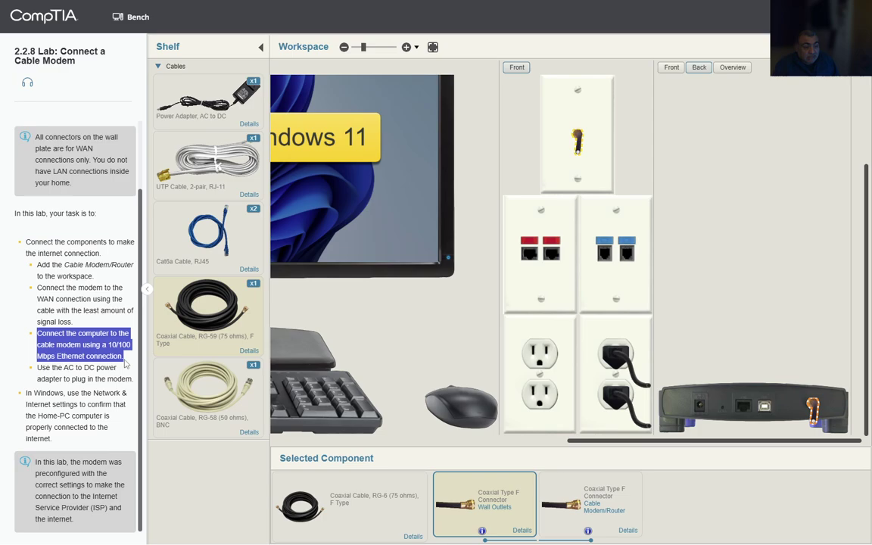
key(ctrl+c)
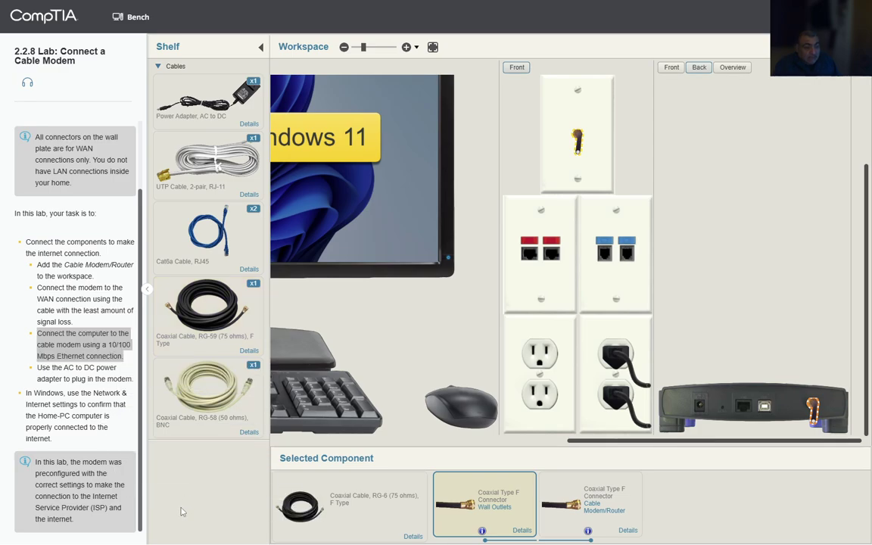
click(197, 244)
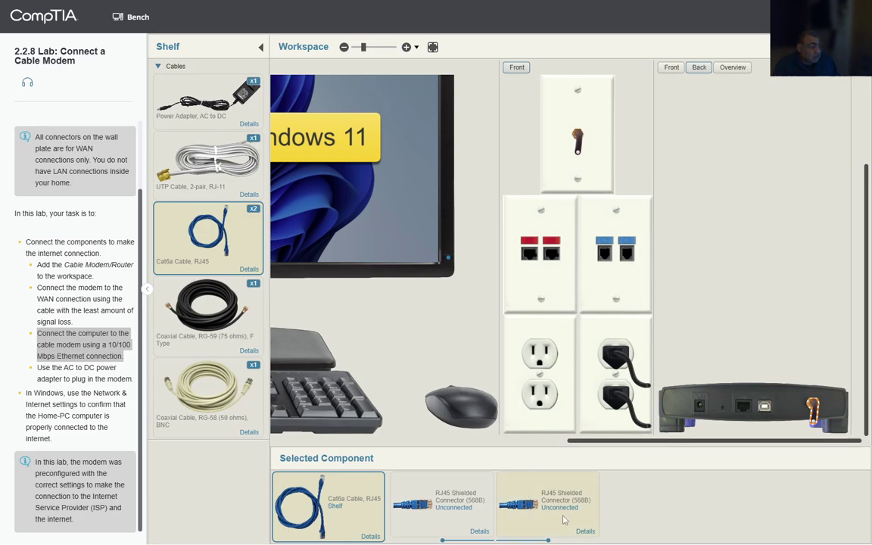
drag(564, 520, 744, 410)
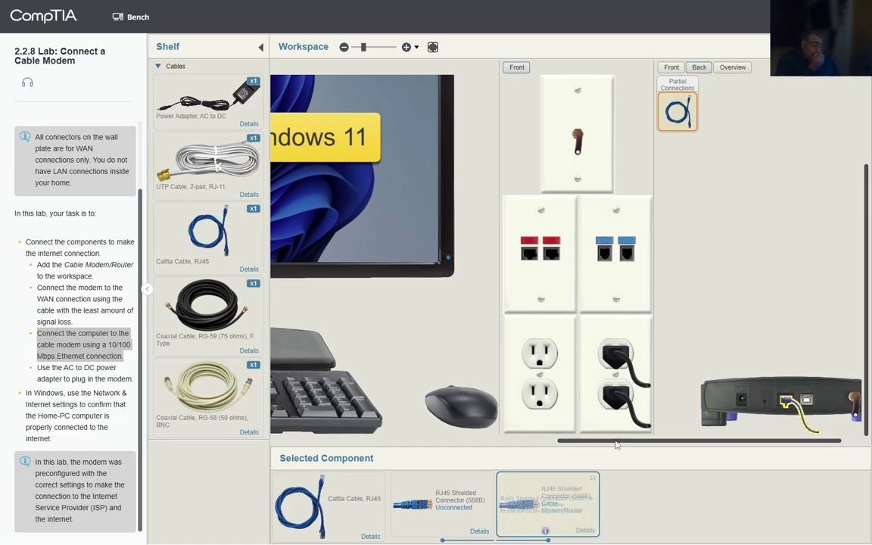
Show the computer's back and connect the free end of the Cat6a cable to the motherboard's RJ45 network port, not the expansion card's port.
drag(602, 440, 315, 448)
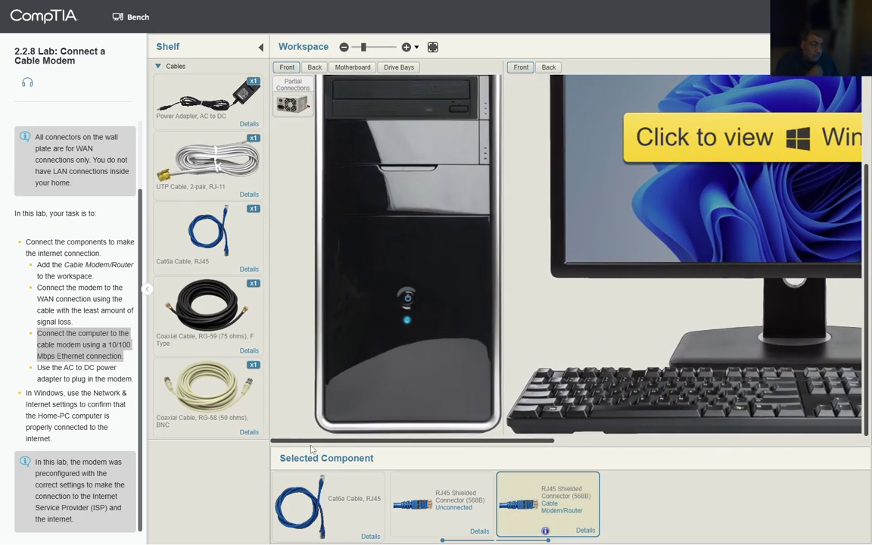
click(315, 69)
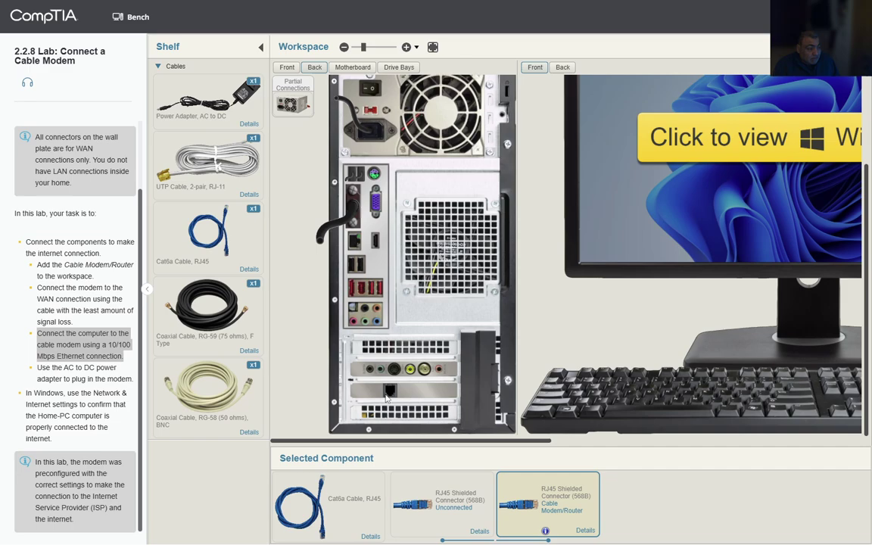
scroll(388, 398, up, 1)
scroll(387, 397, up, 1)
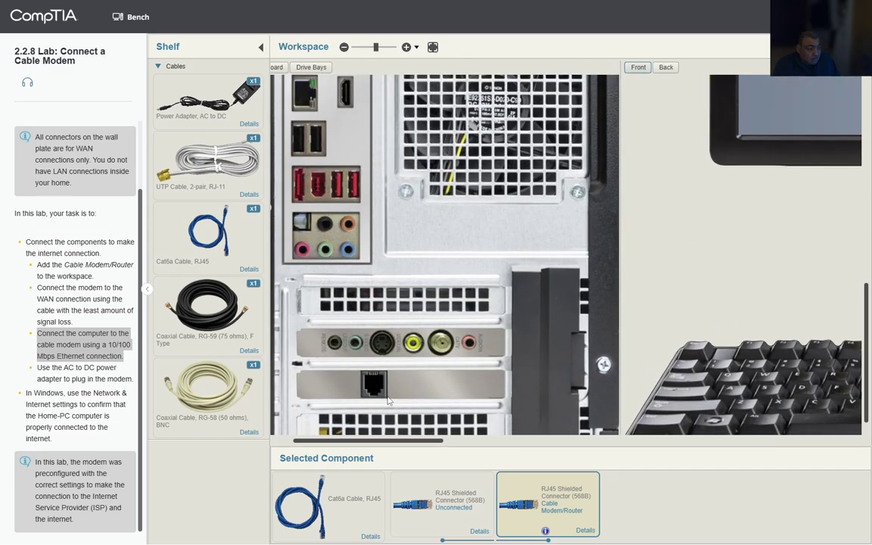
drag(379, 447, 338, 447)
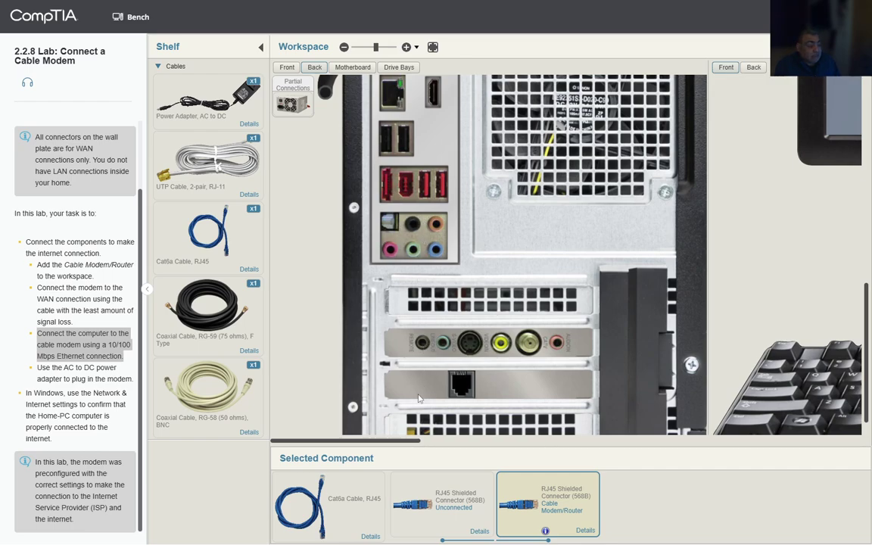
drag(412, 504, 393, 102)
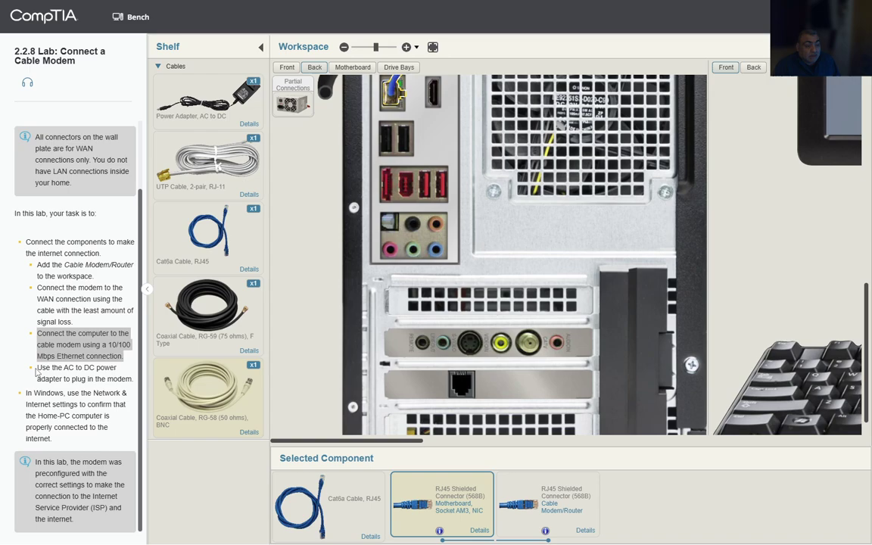
Read the power requirement, and connect the AC to DC power adapter to the modem's DC port and the lower free wall outlet.
drag(36, 371, 133, 382)
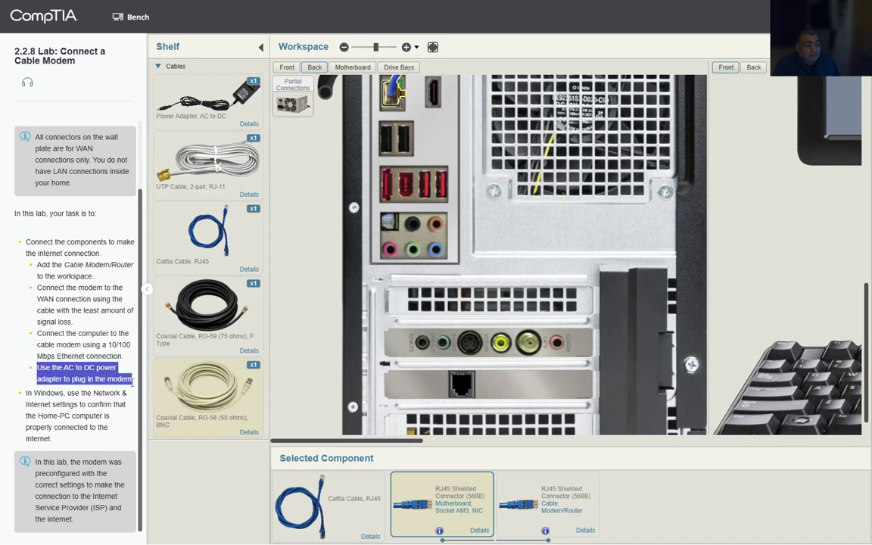
key(ctrl+c)
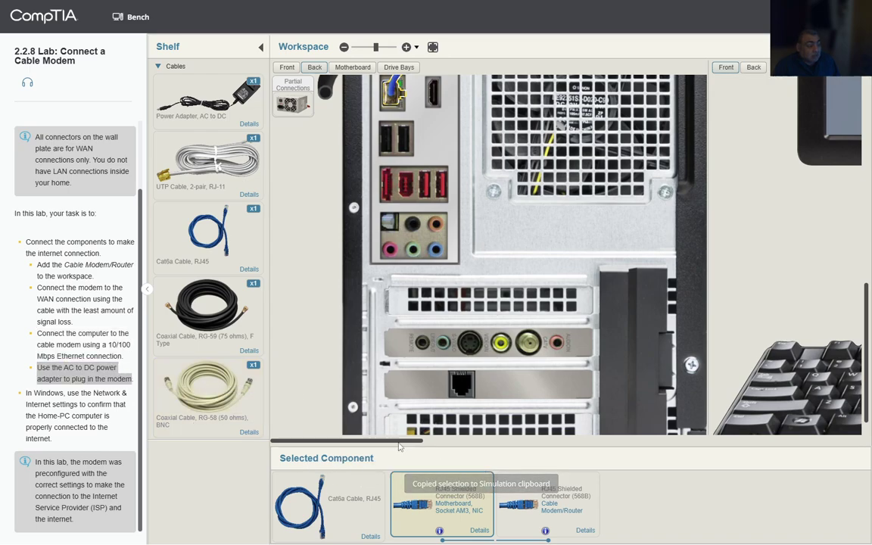
drag(416, 441, 528, 443)
scroll(786, 330, down, 2)
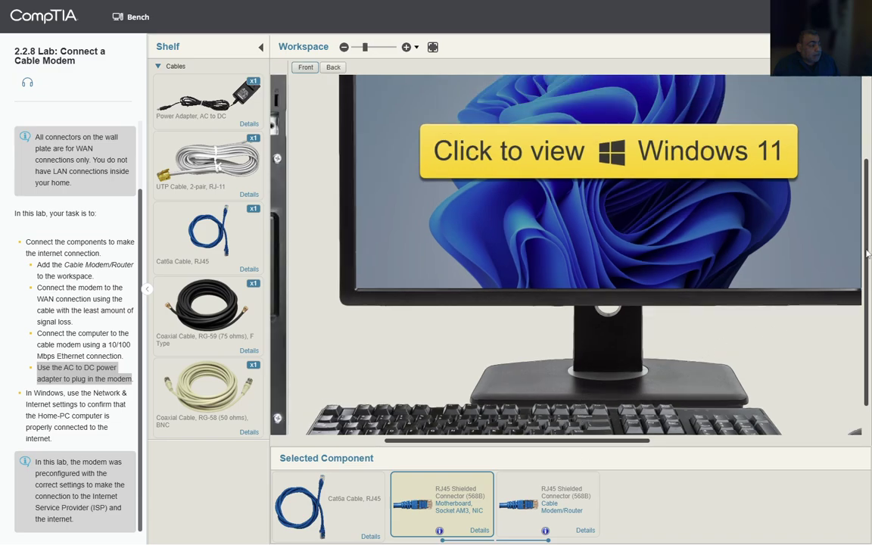
scroll(782, 230, down, 1)
drag(620, 440, 858, 436)
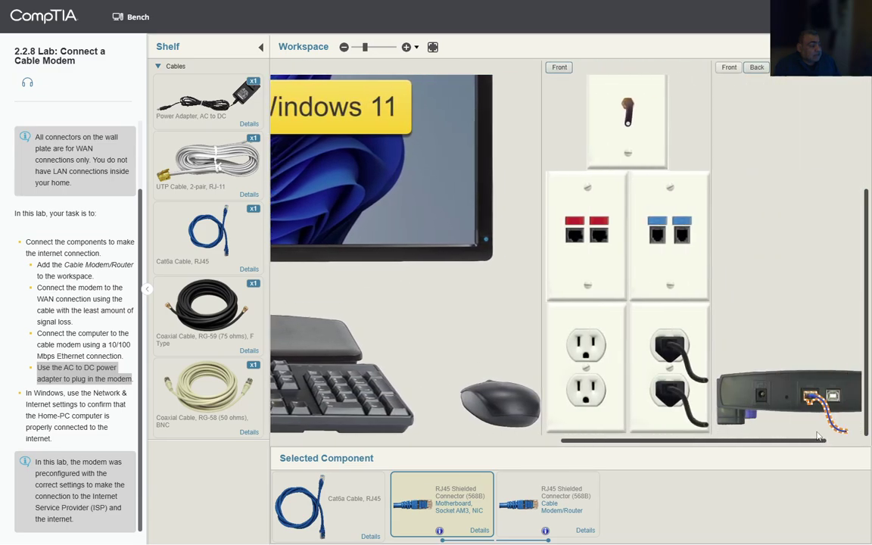
click(203, 103)
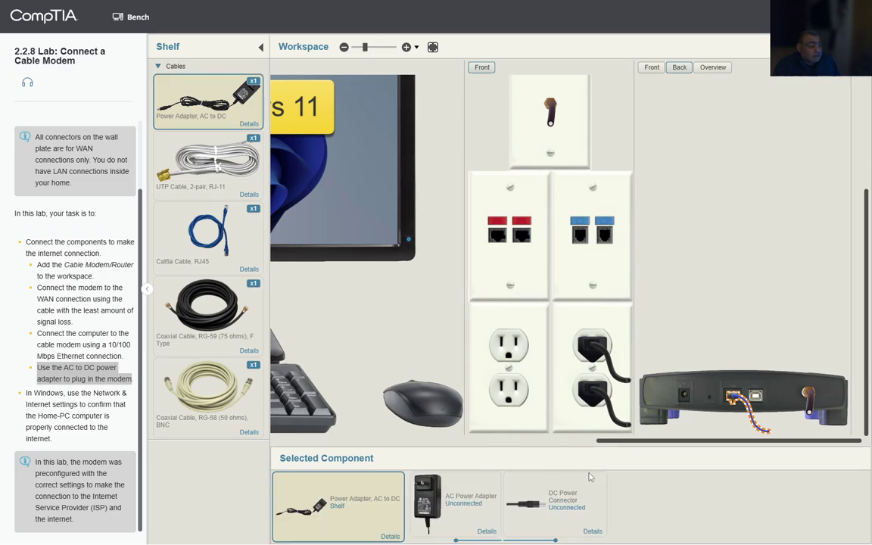
drag(530, 500, 685, 397)
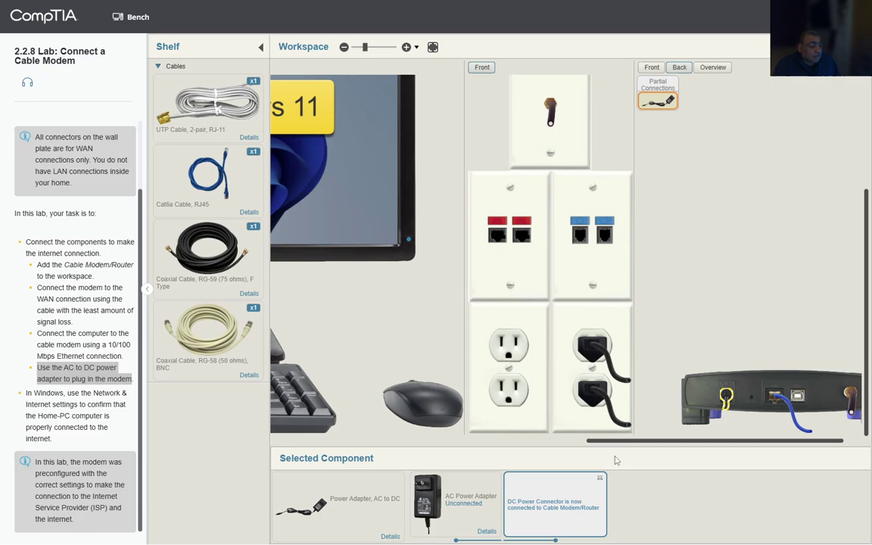
drag(447, 504, 505, 395)
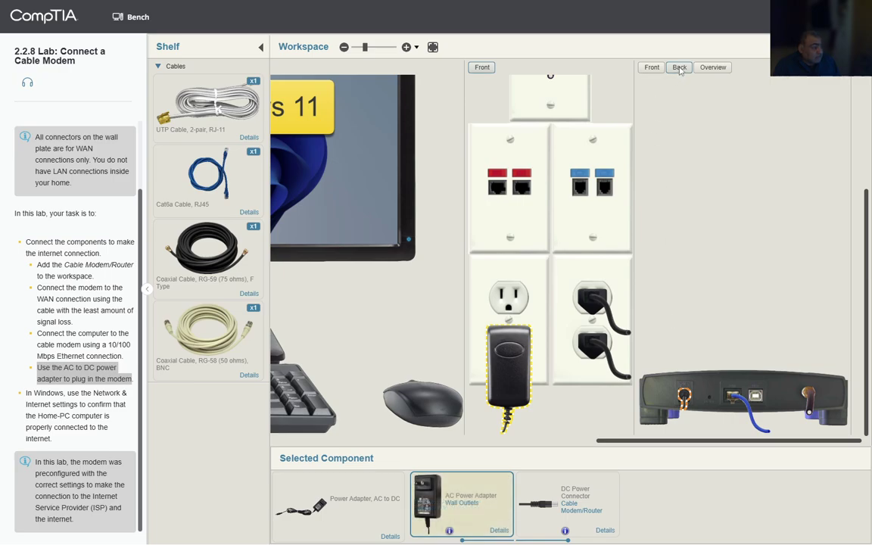
Display the front of the Cable Modem/Router and inspect its indicator lights up close.
click(652, 67)
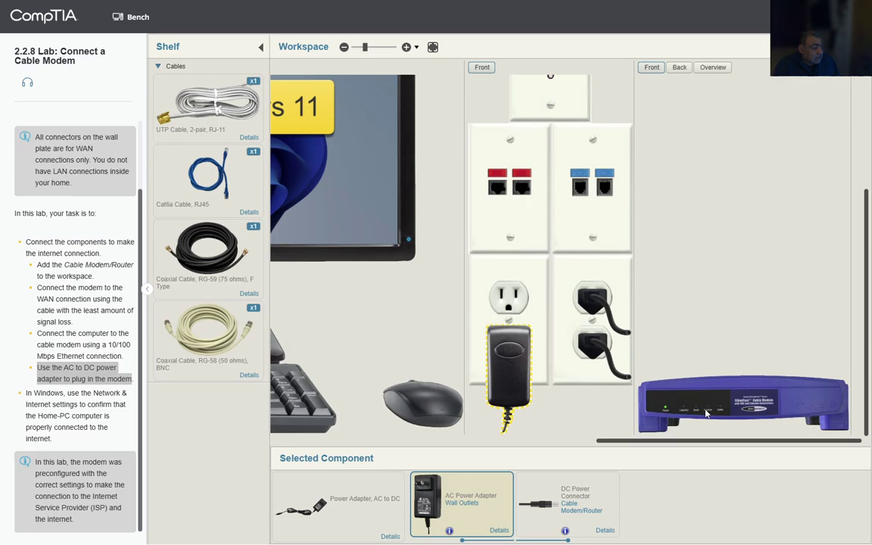
scroll(720, 434, up, 3)
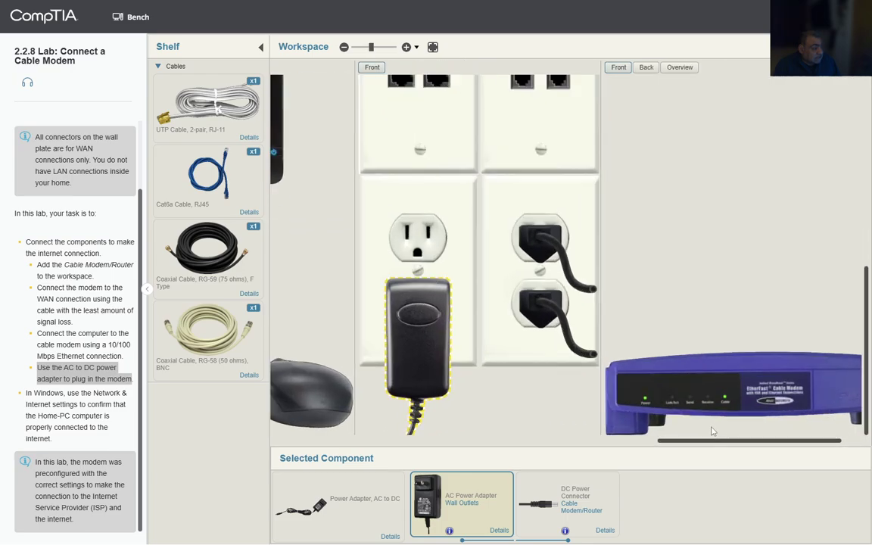
scroll(712, 431, up, 2)
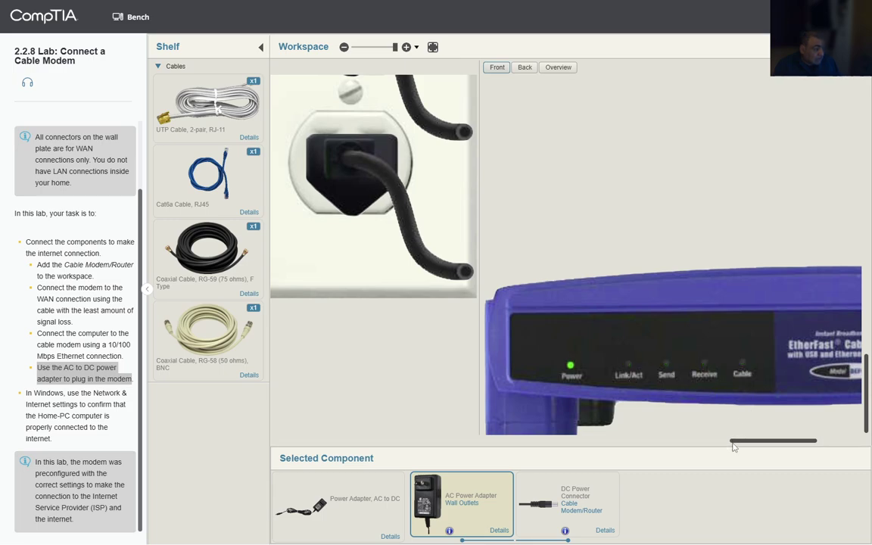
drag(742, 441, 686, 443)
scroll(594, 374, down, 5)
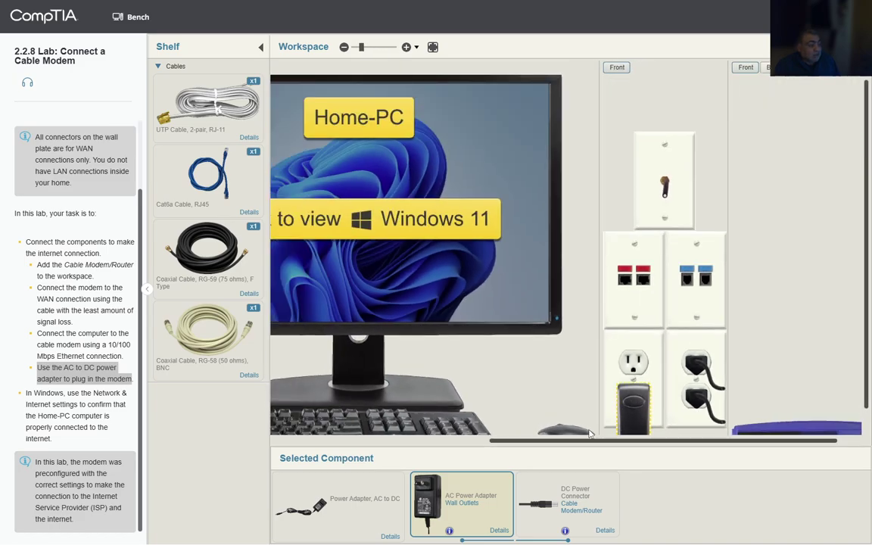
Inspect the link lights on the computer's network port up close, and return to the full bench overview.
drag(575, 441, 314, 447)
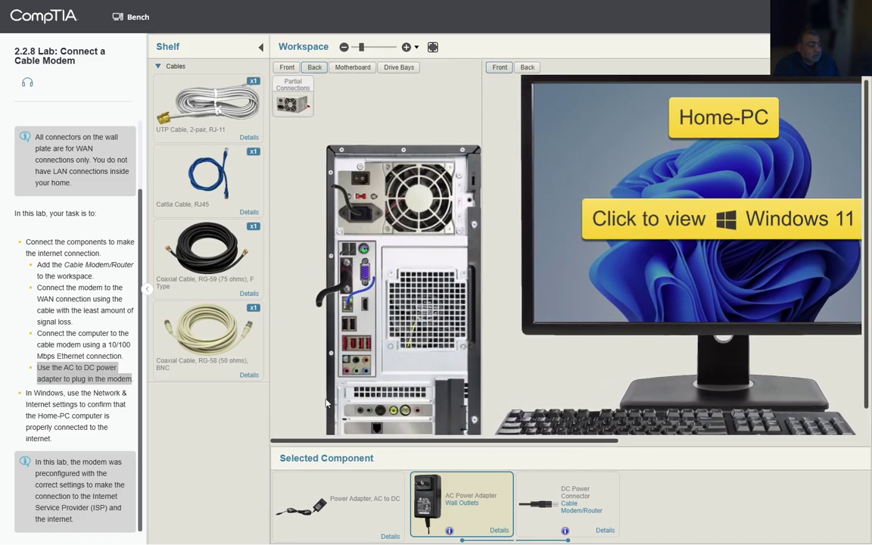
scroll(332, 313, up, 4)
scroll(331, 313, up, 2)
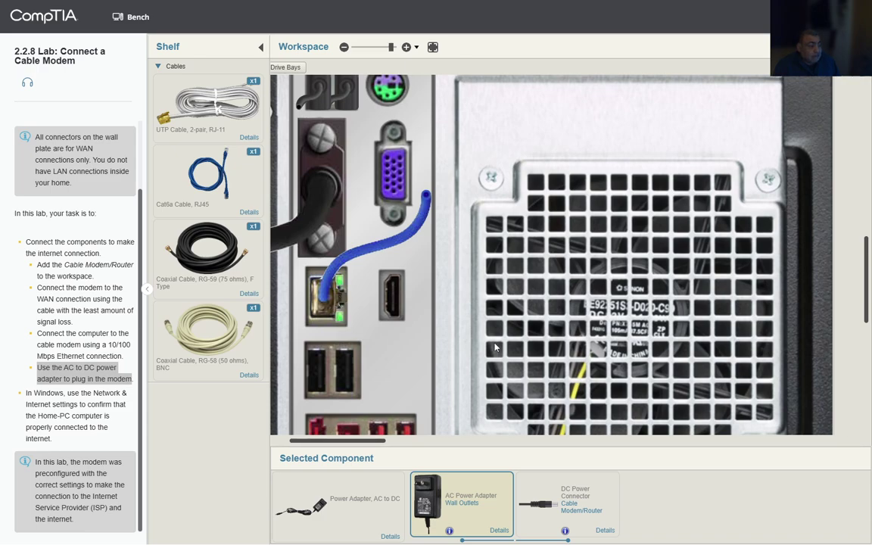
scroll(338, 318, down, 5)
scroll(496, 347, down, 2)
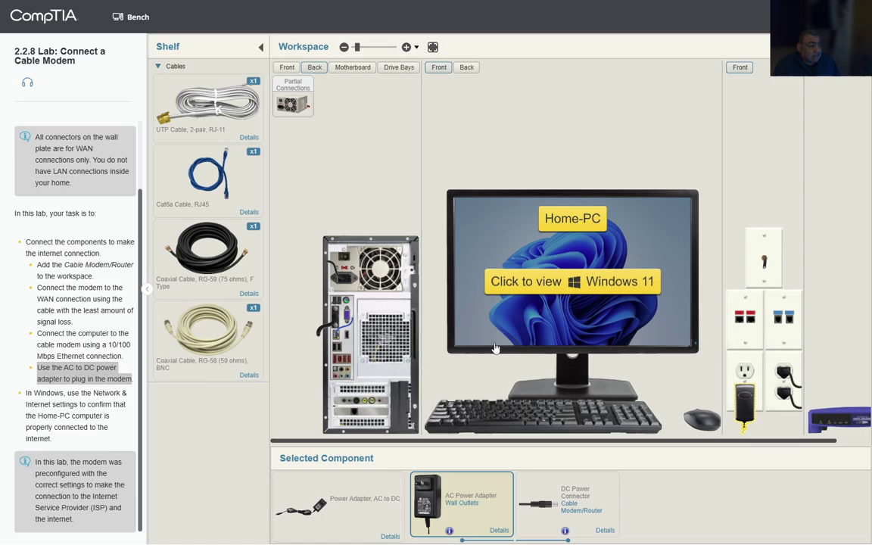
Read the final Windows task, switch to the Windows 11 desktop of Home-PC and open its Network & internet settings.
drag(28, 395, 105, 442)
click(560, 281)
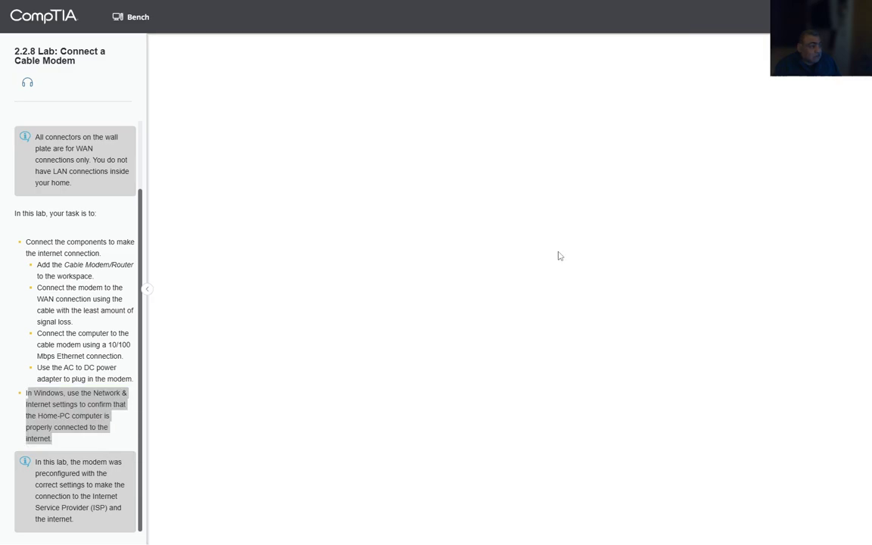
right_click(819, 533)
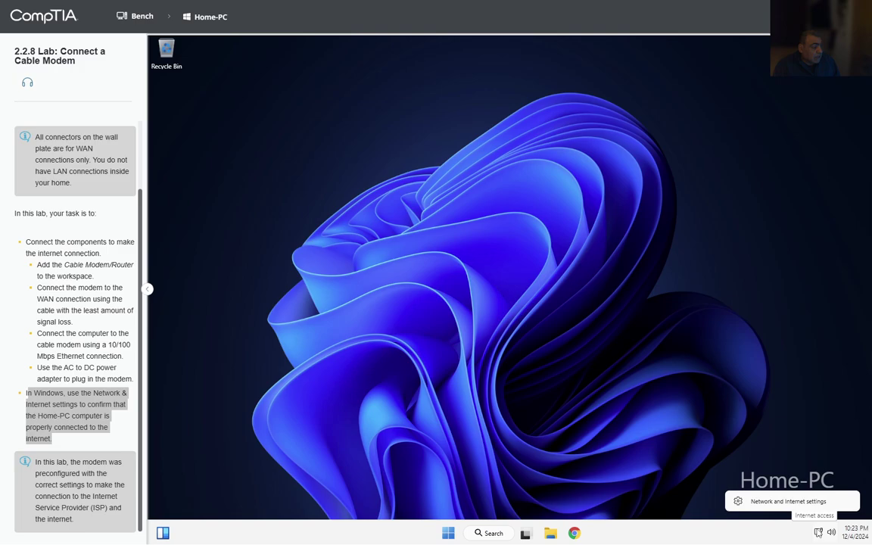
click(698, 454)
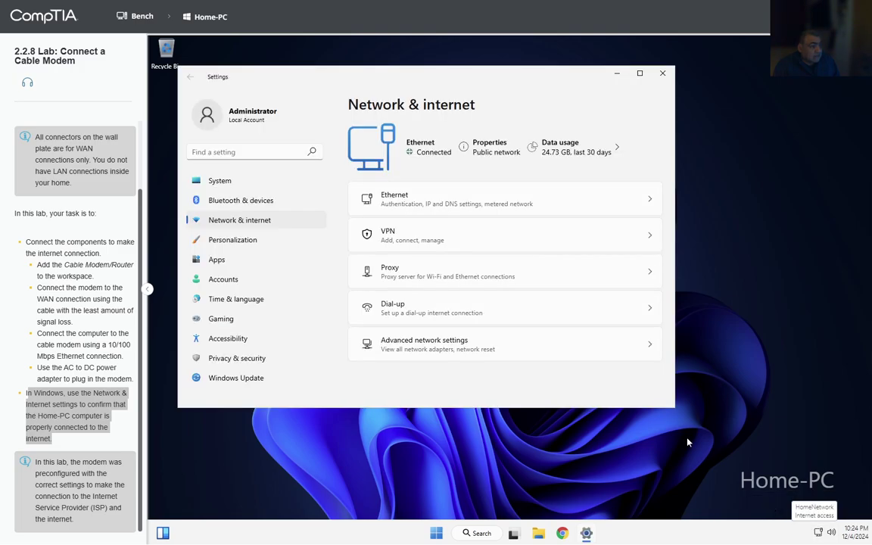
Open the Ethernet settings and review the network profile, IP and DNS assignment, link speed and adapter details.
click(419, 204)
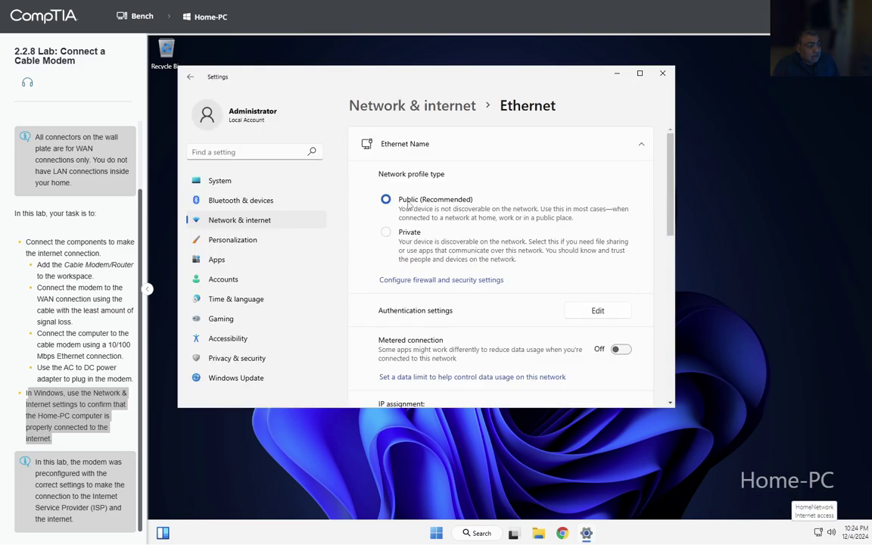
scroll(473, 352, down, 5)
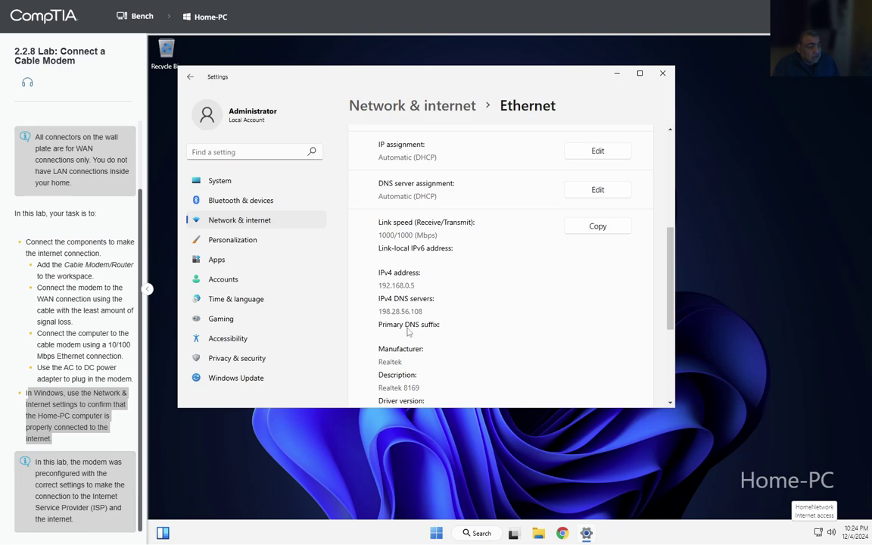
scroll(426, 358, down, 3)
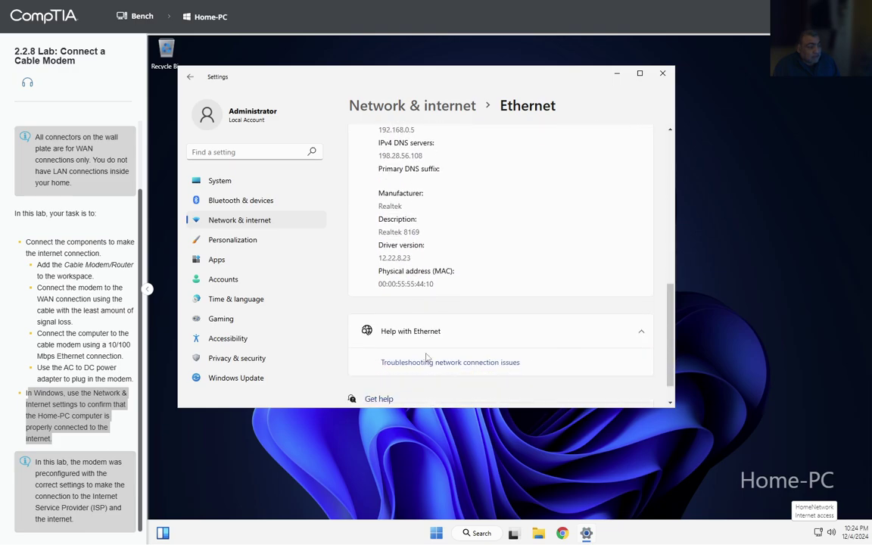
scroll(426, 357, up, 5)
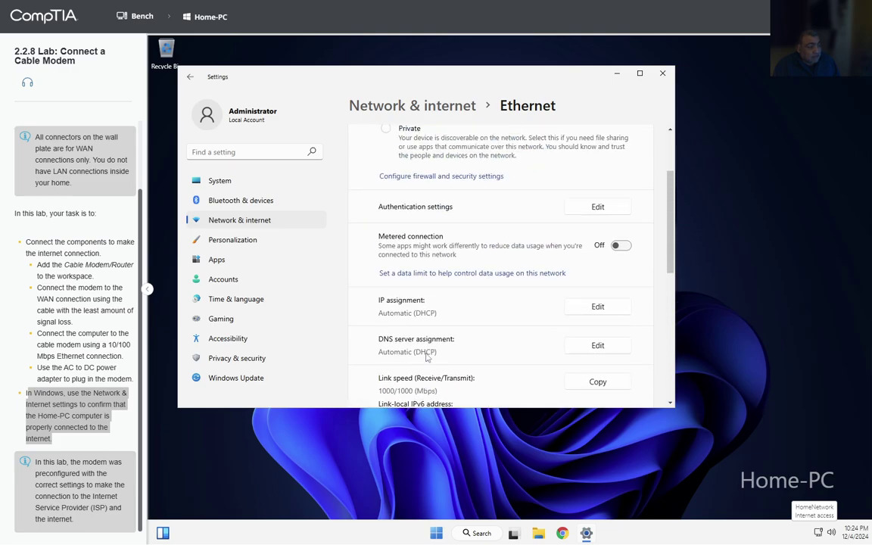
Read and copy the lab note about the modem's preconfigured settings for the ISP and internet connection.
click(69, 489)
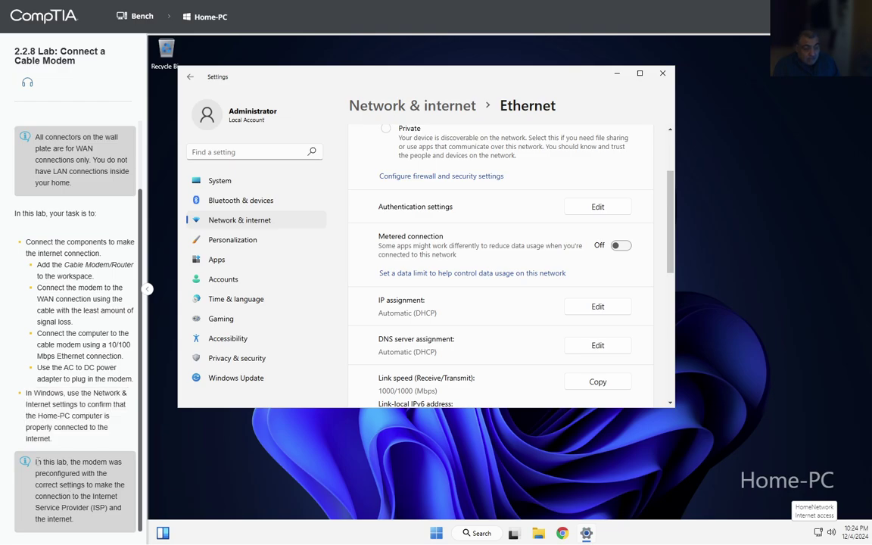
drag(37, 462, 112, 526)
key(ctrl+c)
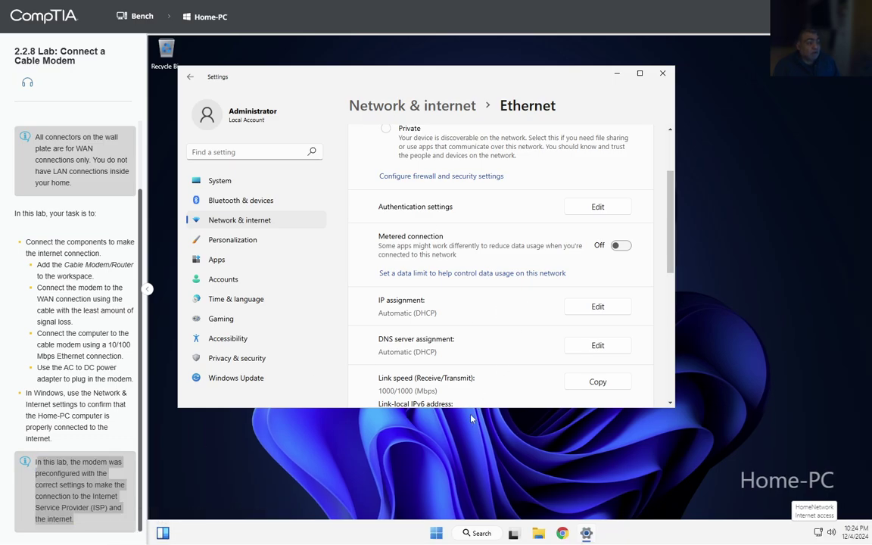
Submit the lab for scoring, confirm the submission and review the score in the lab report.
drag(345, 72, 411, 103)
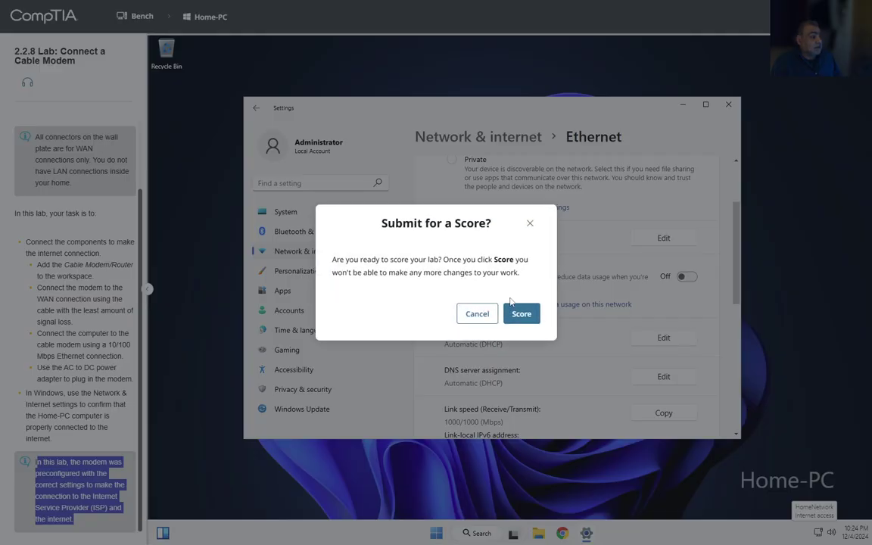
click(521, 313)
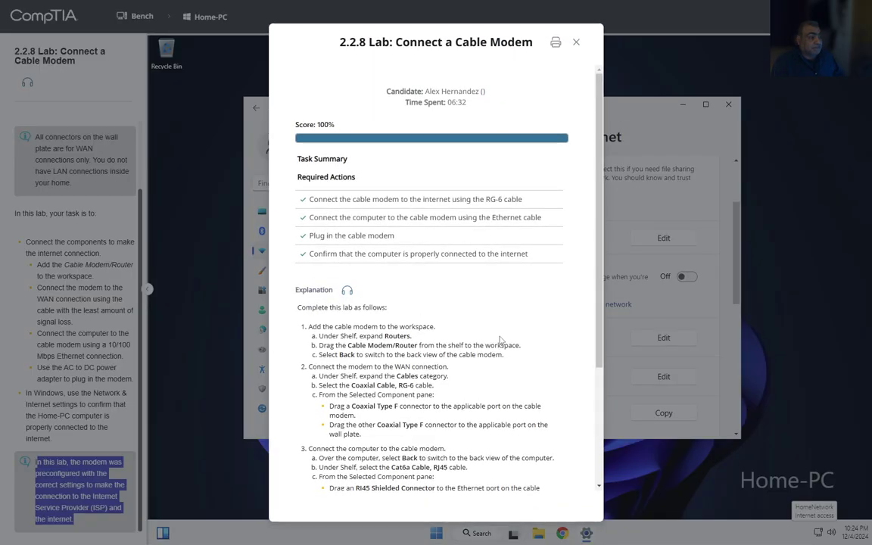
drag(342, 139, 265, 118)
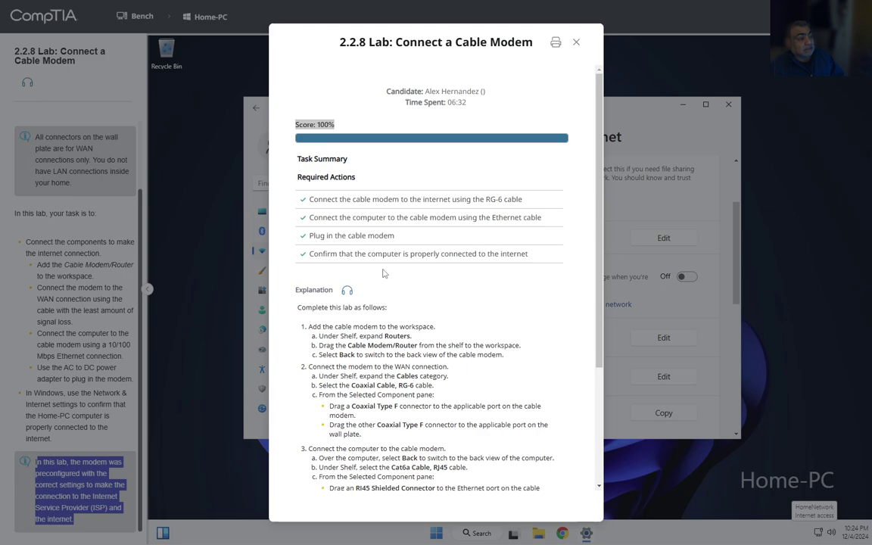